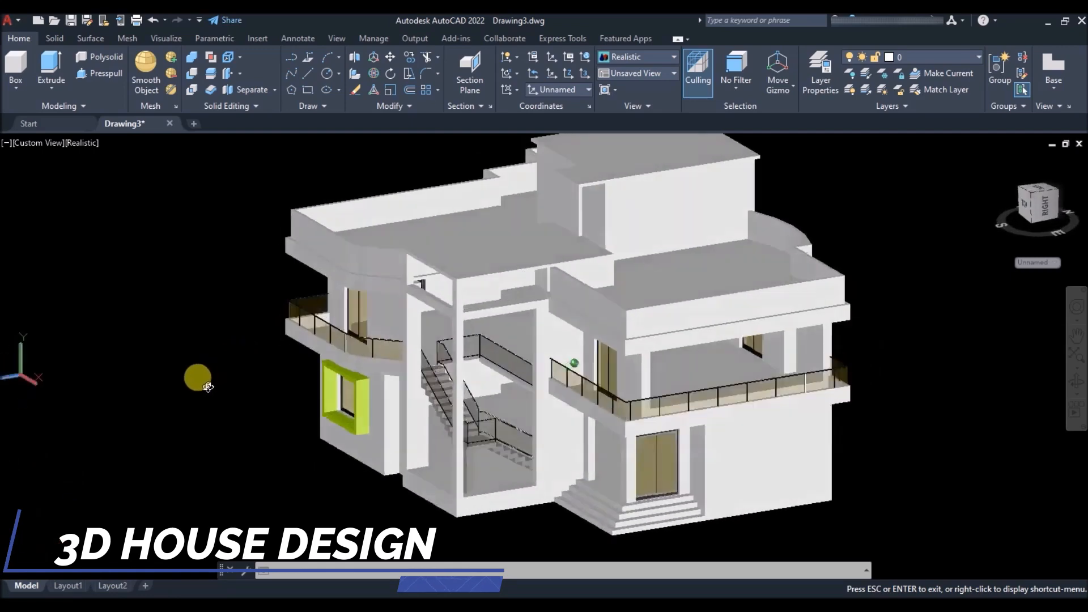
Examine the house model from several sides, including its balconies, staircase opening, doors and framed window.
drag(208, 386, 5, 397)
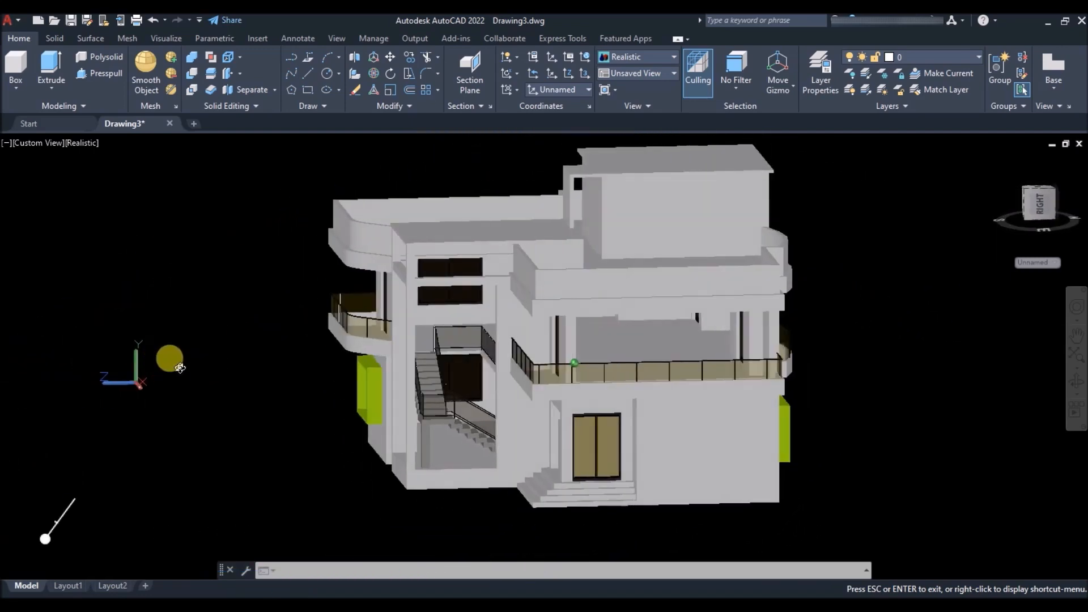
drag(179, 368, 293, 378)
key(Escape)
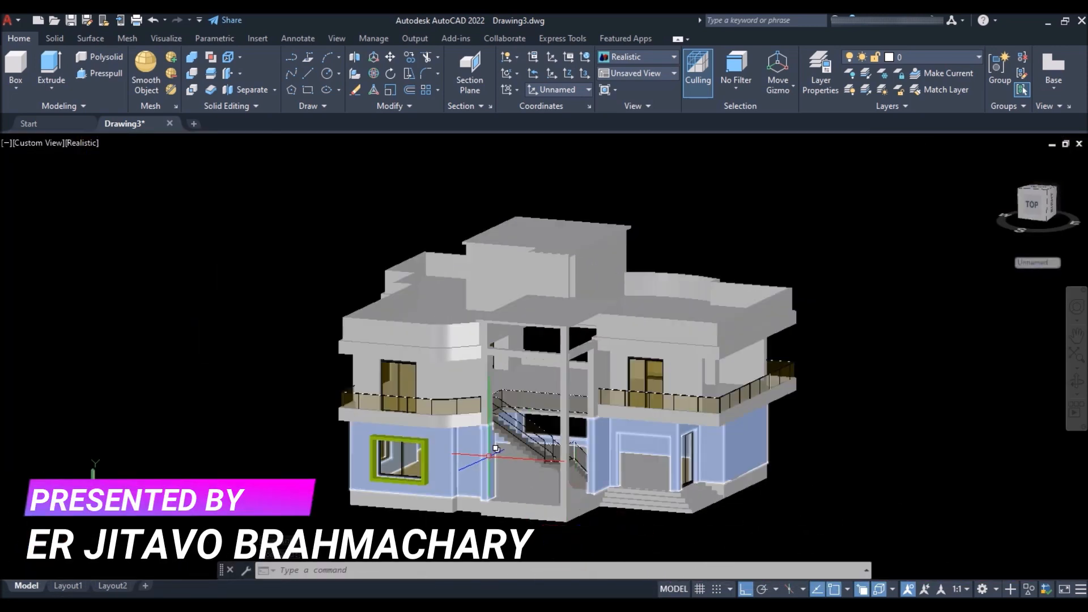
scroll(590, 453, up, 6)
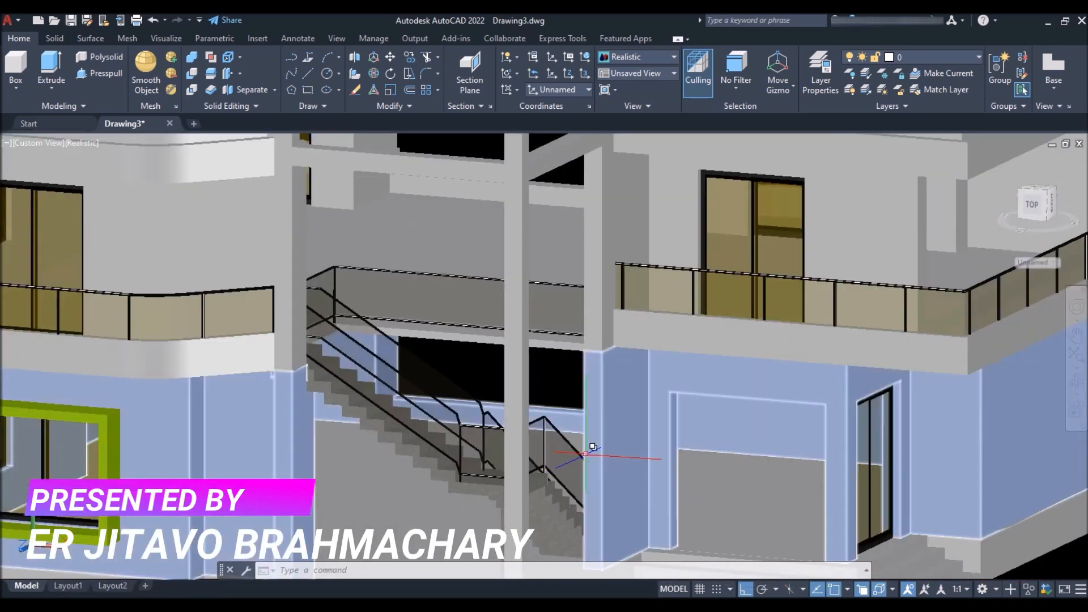
scroll(520, 374, up, 2)
shift+middle_drag(516, 376, 471, 379)
scroll(471, 379, down, 3)
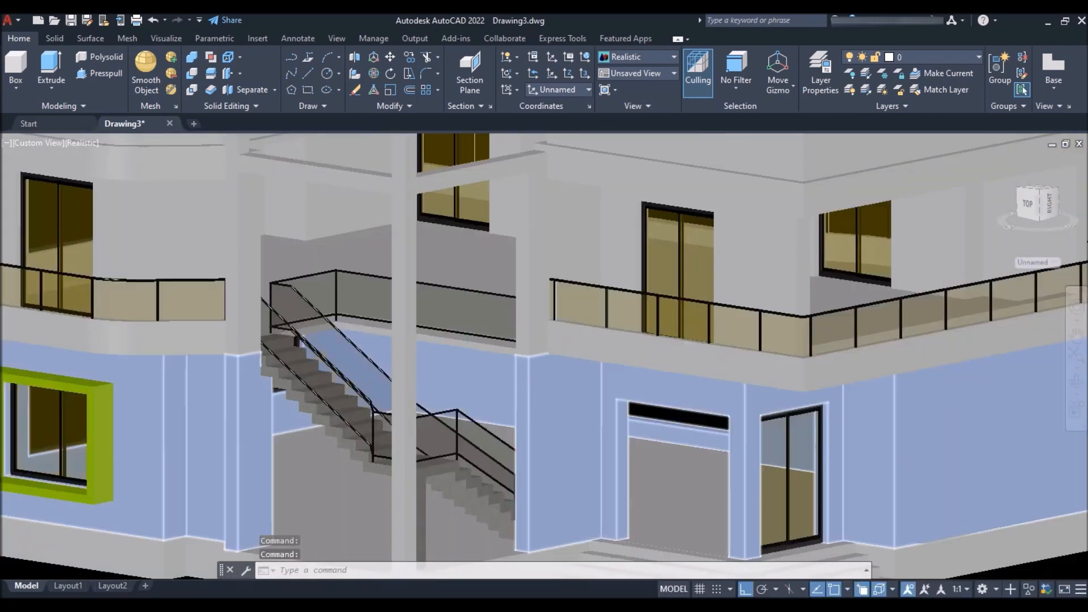
scroll(170, 306, down, 2)
scroll(179, 317, up, 6)
scroll(180, 317, up, 2)
scroll(176, 300, down, 4)
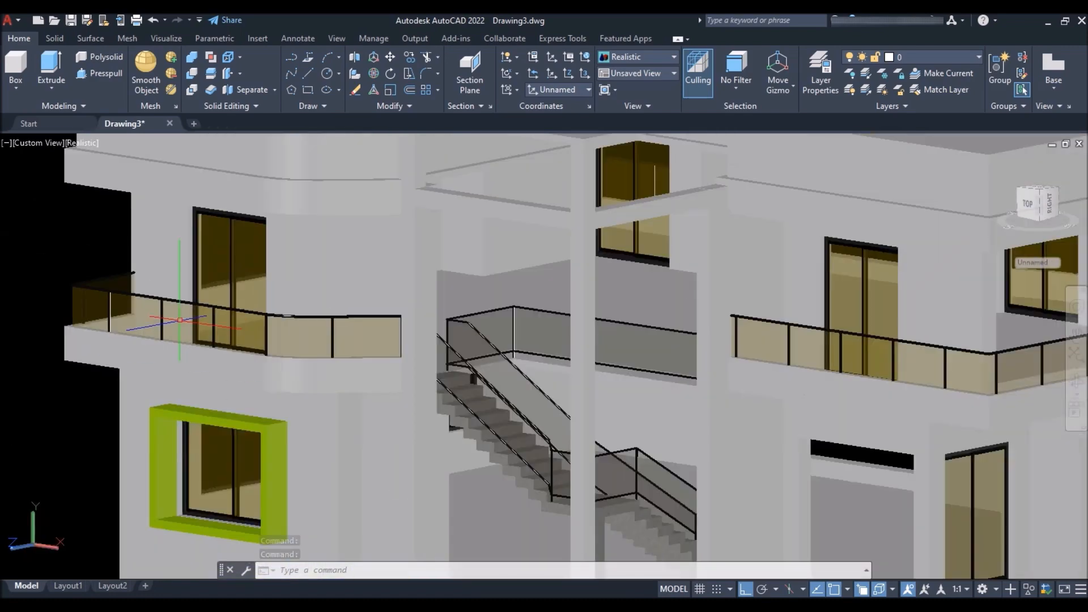
scroll(193, 268, up, 6)
scroll(306, 317, down, 3)
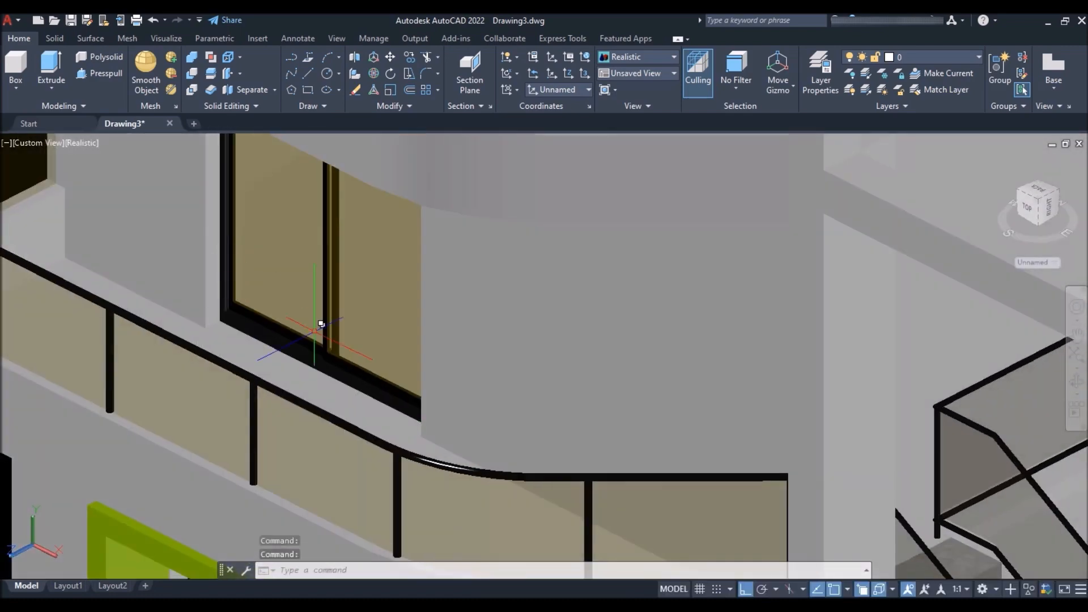
scroll(316, 327, up, 5)
scroll(304, 304, down, 5)
scroll(315, 327, up, 1)
scroll(316, 305, down, 3)
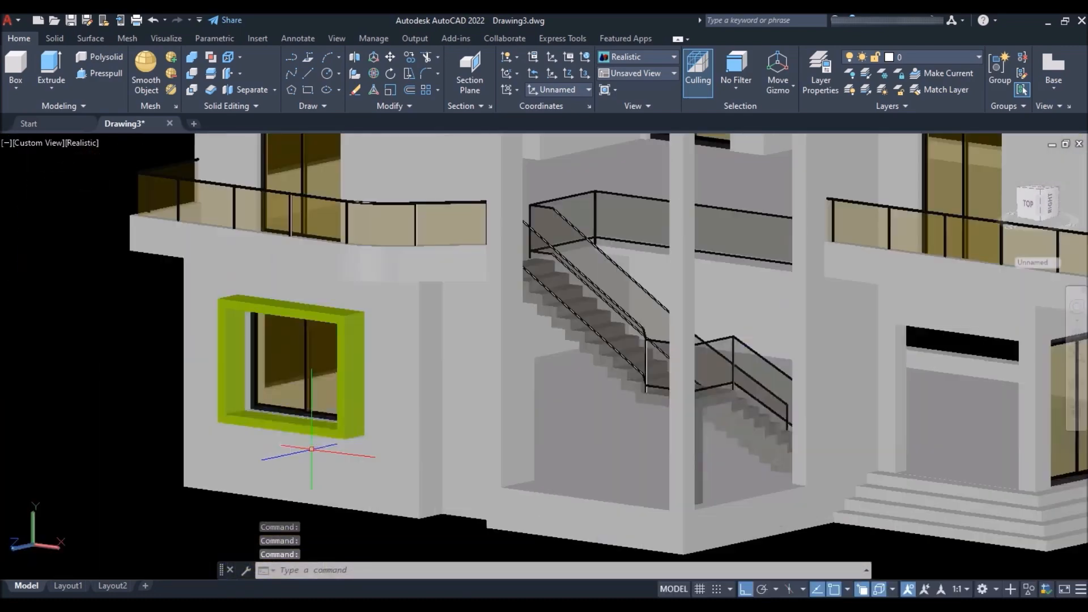
scroll(306, 442, up, 4)
scroll(286, 369, down, 6)
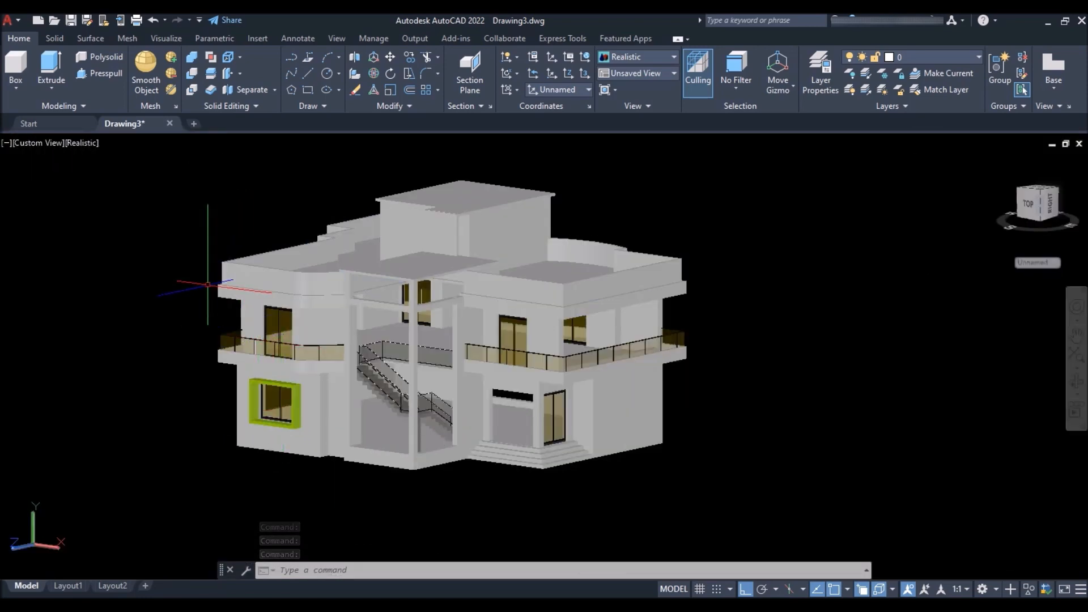
scroll(208, 284, up, 2)
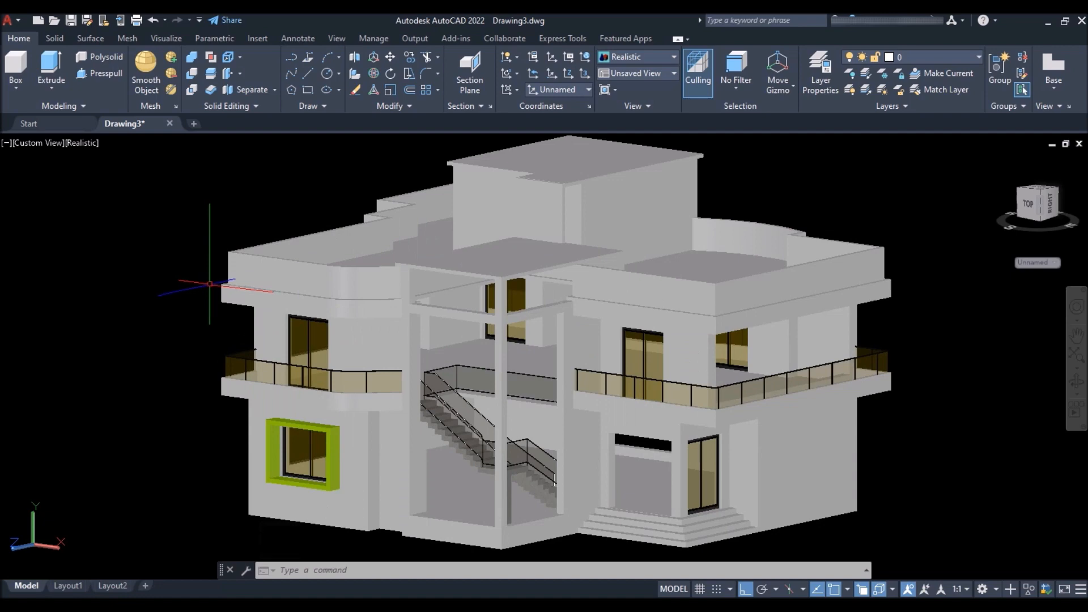
scroll(264, 342, down, 3)
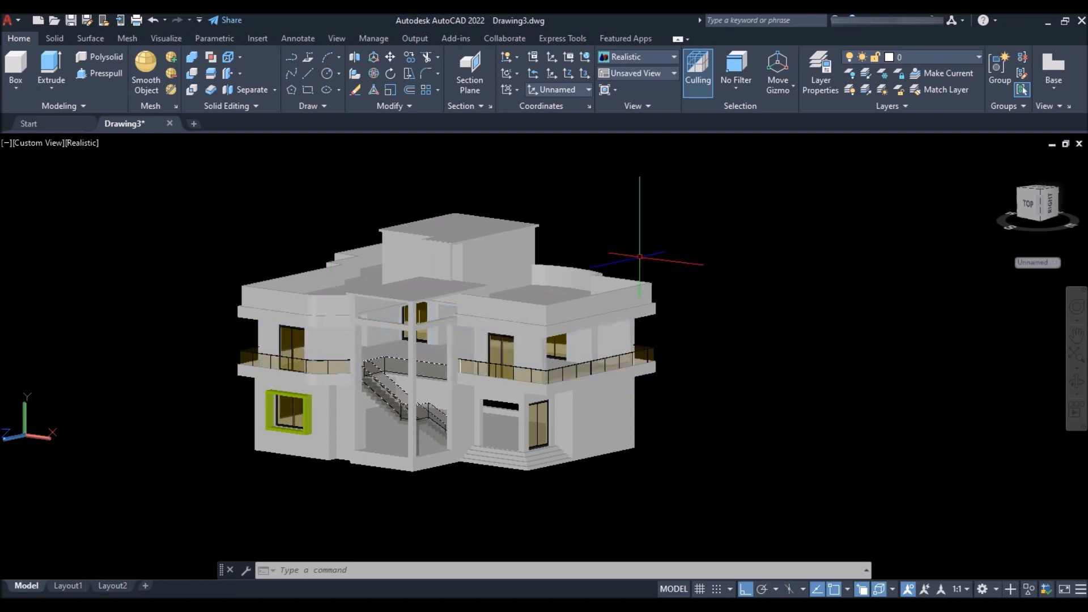
shift+middle_drag(639, 246, 632, 251)
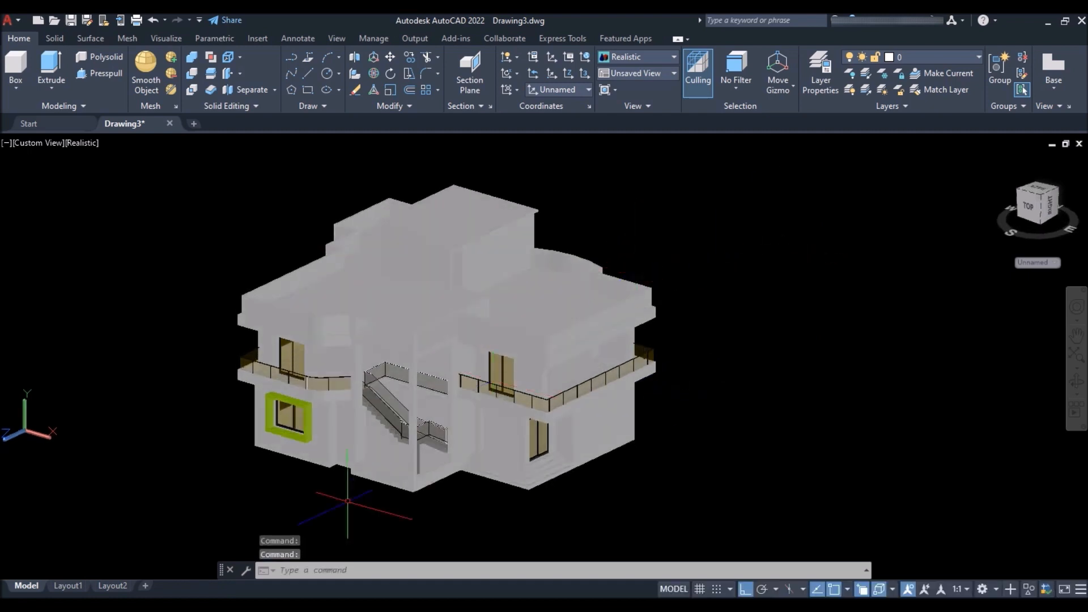
scroll(357, 490, up, 2)
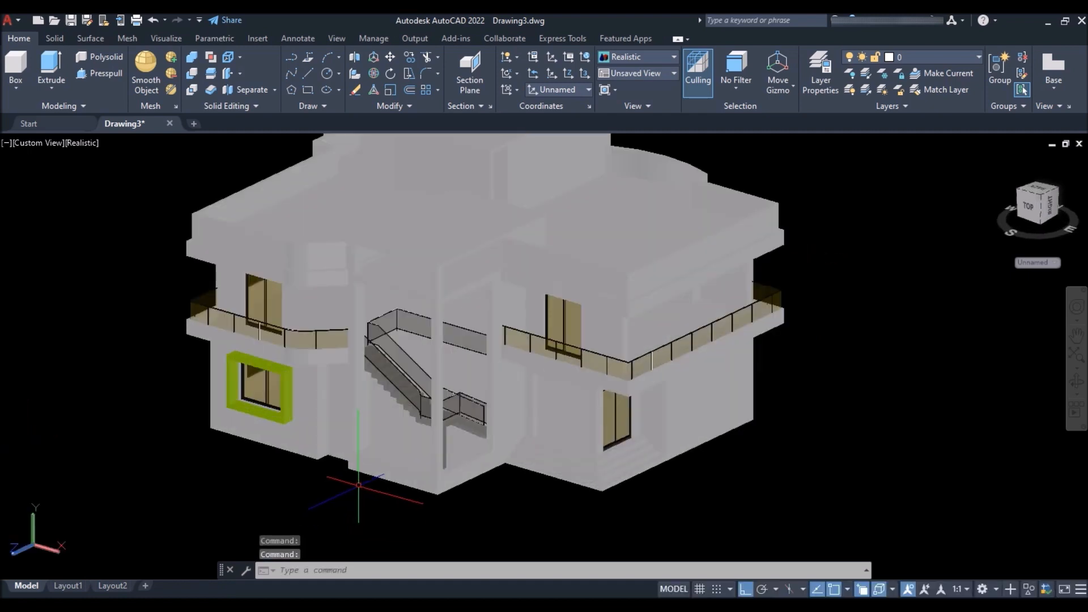
click(985, 590)
click(781, 120)
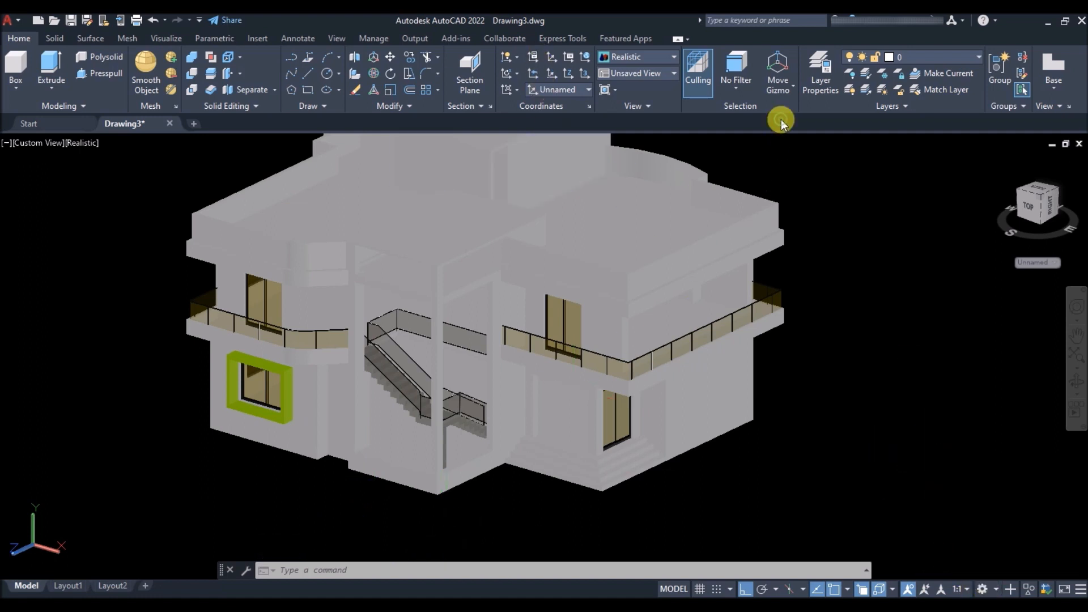
scroll(688, 435, down, 2)
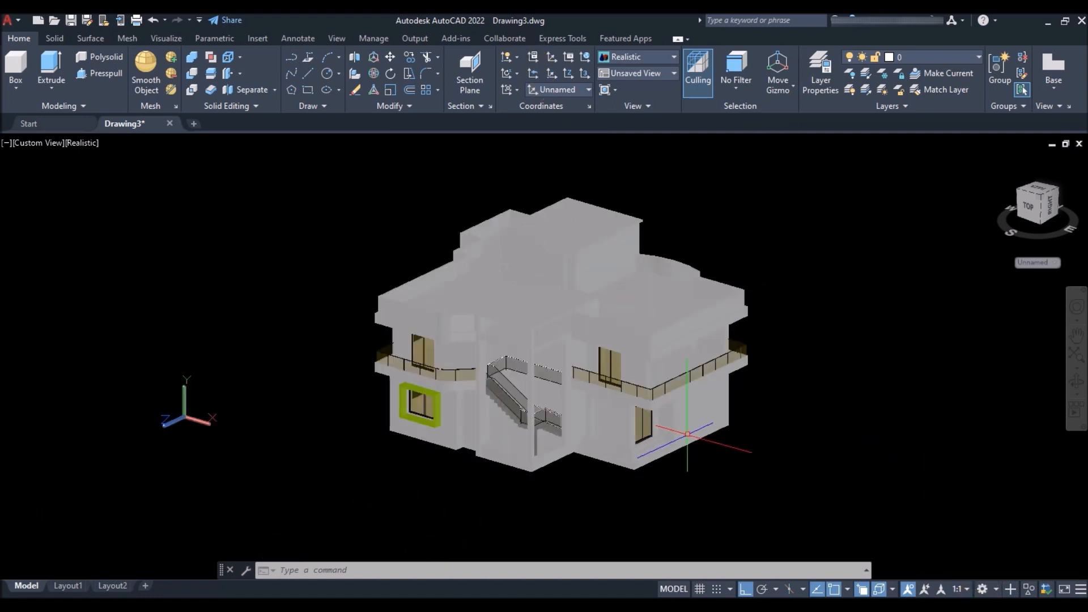
Set the UCS to Front and draw a rectangle across the tall front stairwell opening, from the plinth up to the beam's underside.
click(577, 92)
click(577, 182)
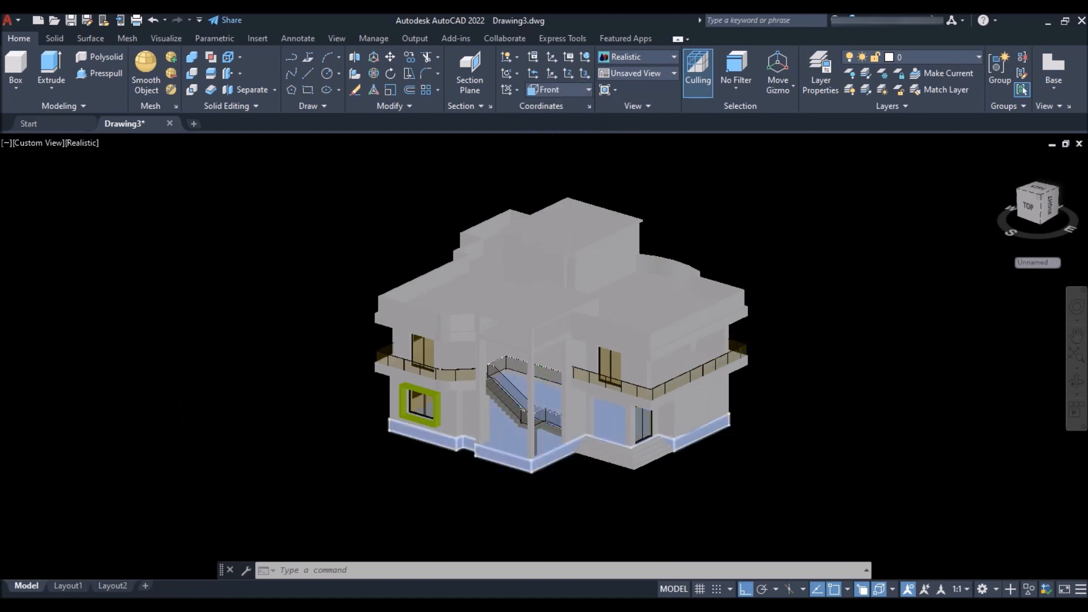
scroll(541, 446, up, 4)
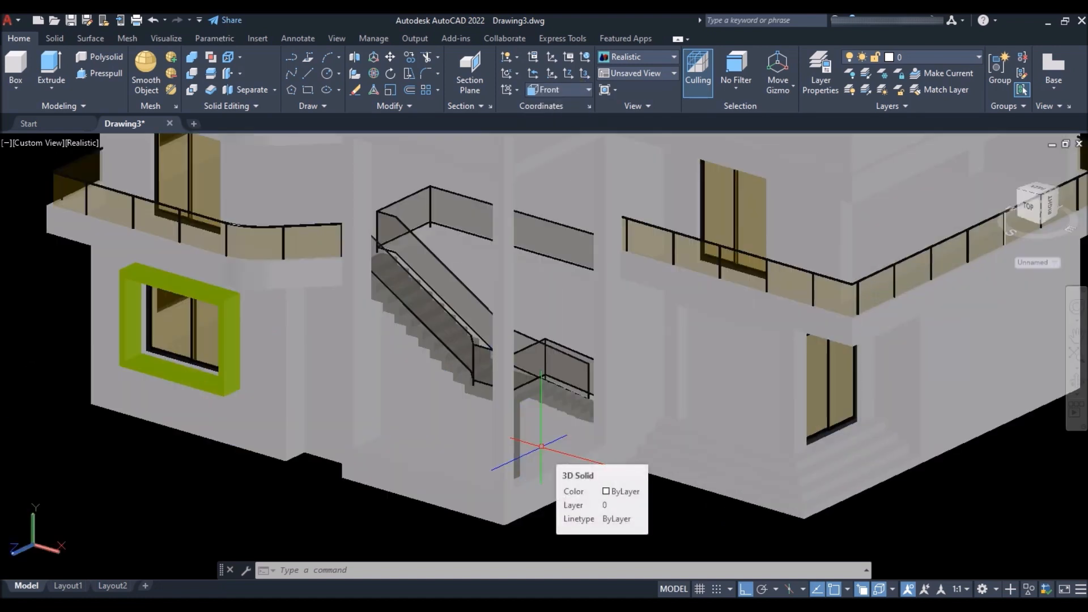
click(542, 446)
text(RE)
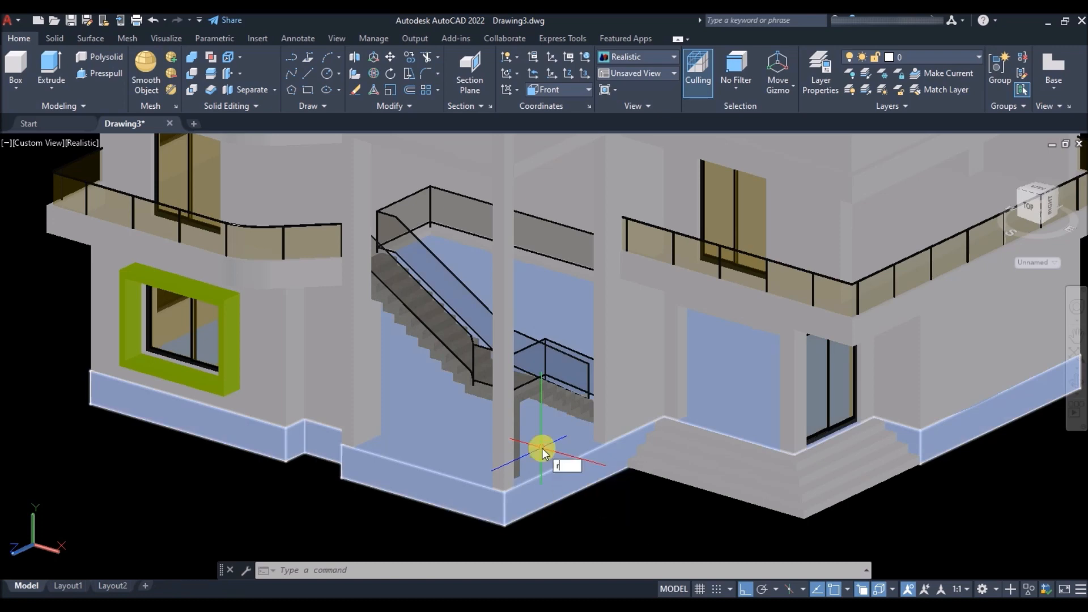
text(C)
key(Return)
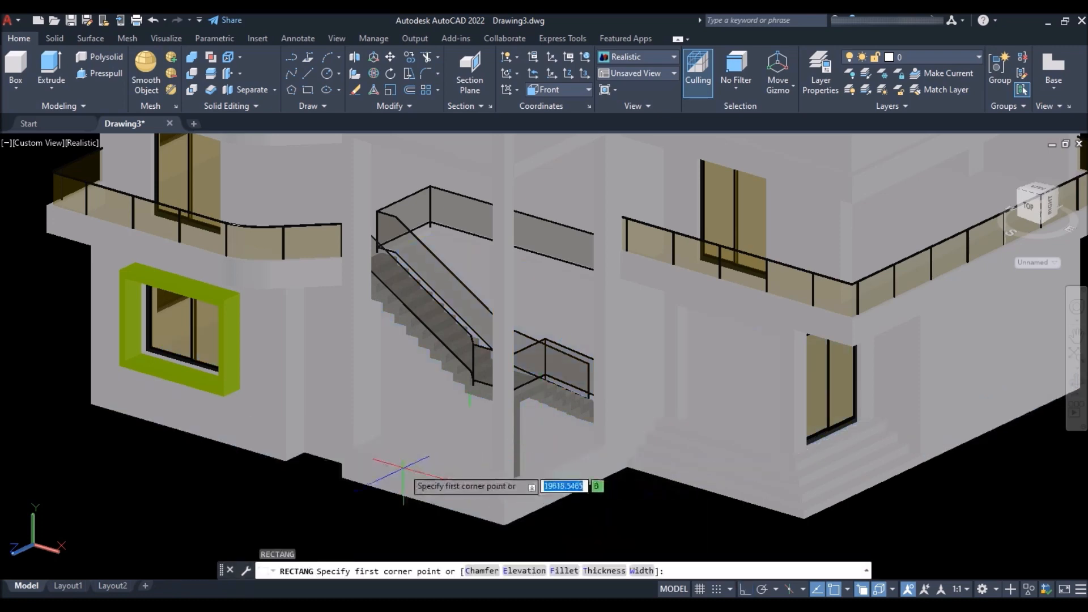
scroll(366, 466, up, 5)
click(340, 408)
scroll(340, 408, down, 5)
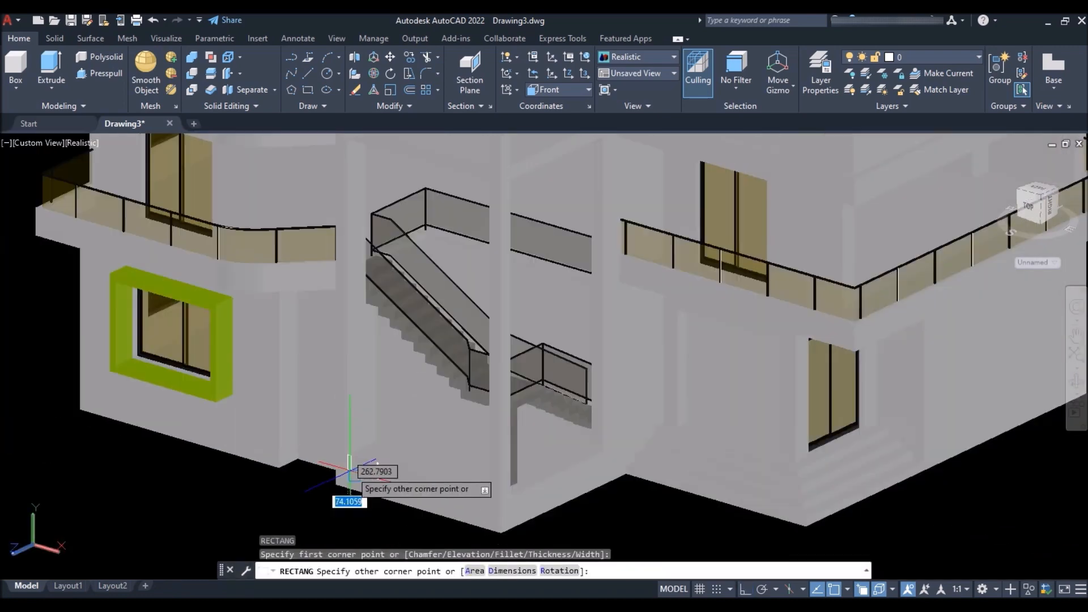
scroll(439, 339, up, 5)
scroll(440, 339, down, 5)
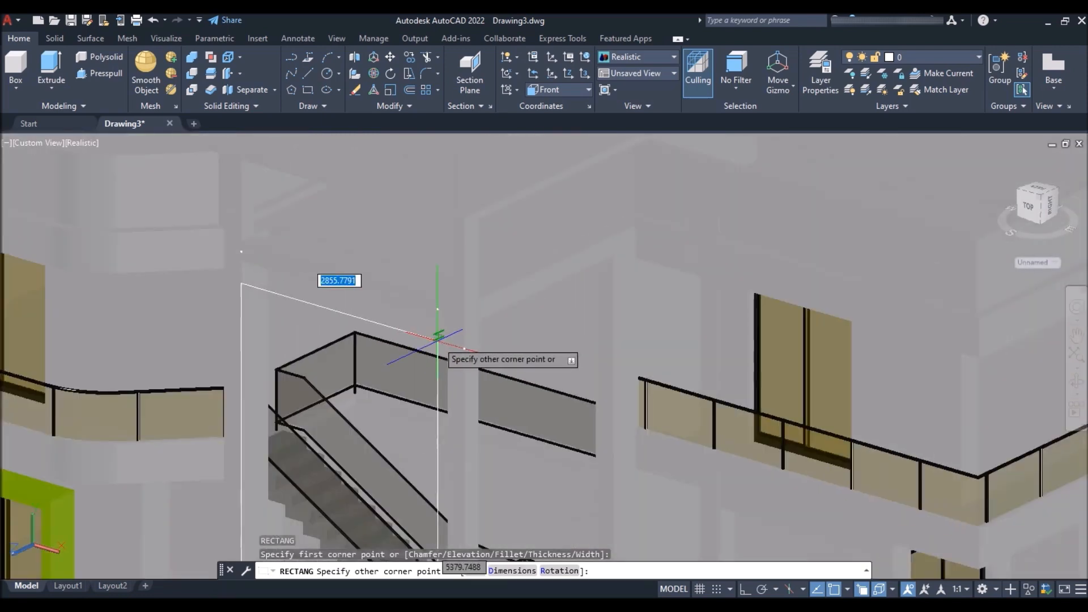
scroll(438, 335, up, 3)
scroll(438, 335, down, 5)
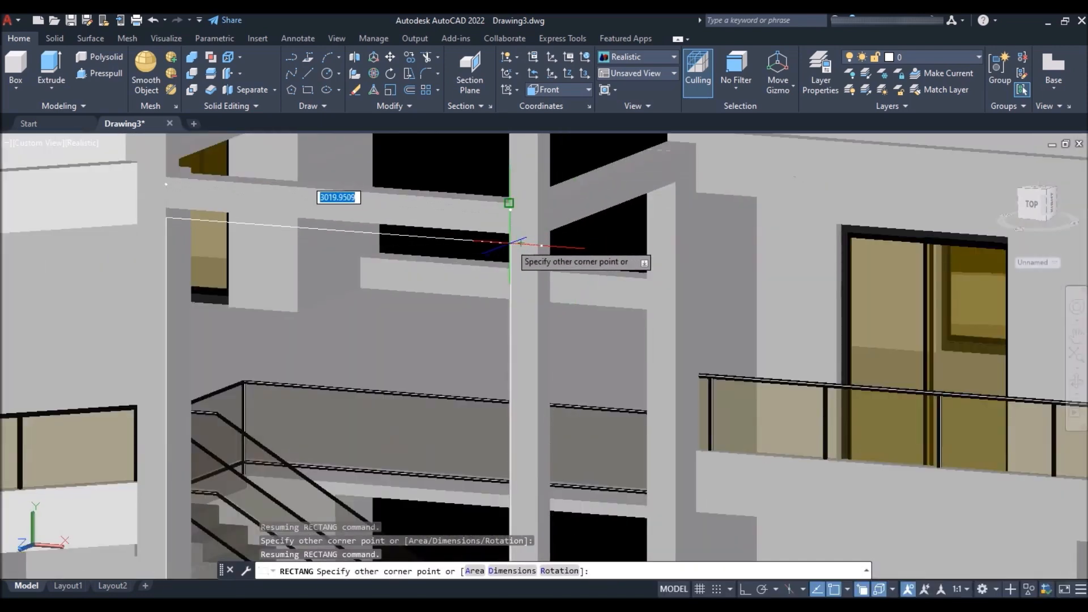
scroll(456, 286, up, 5)
Draw a rectangle about 3000 by 1000 in the front stairwell opening between the beam and the roof slab.
key(space)
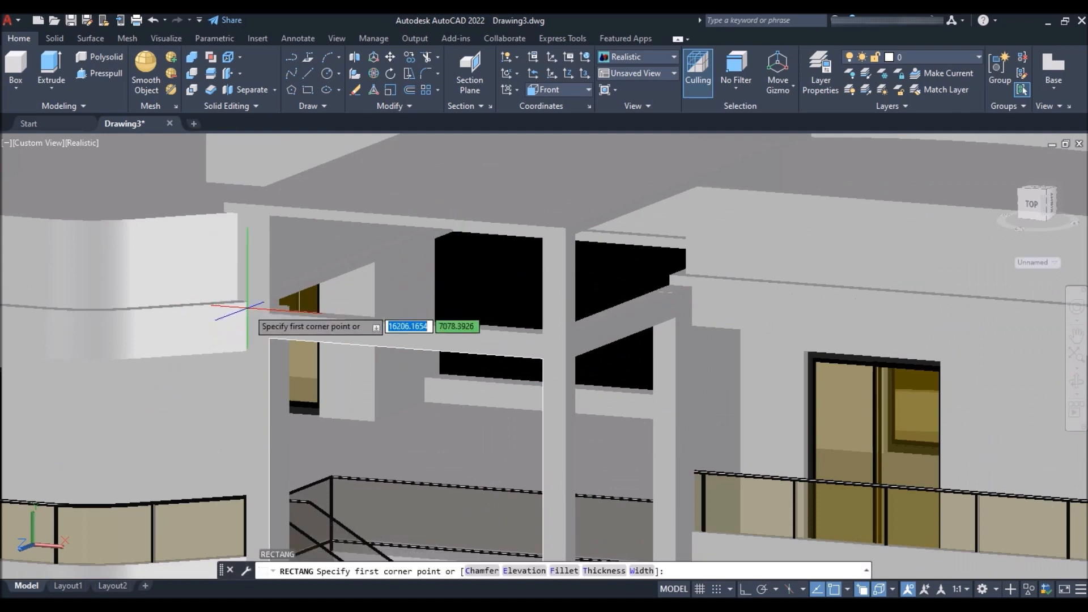
scroll(247, 307, up, 5)
click(311, 322)
scroll(296, 364, down, 5)
scroll(601, 275, up, 4)
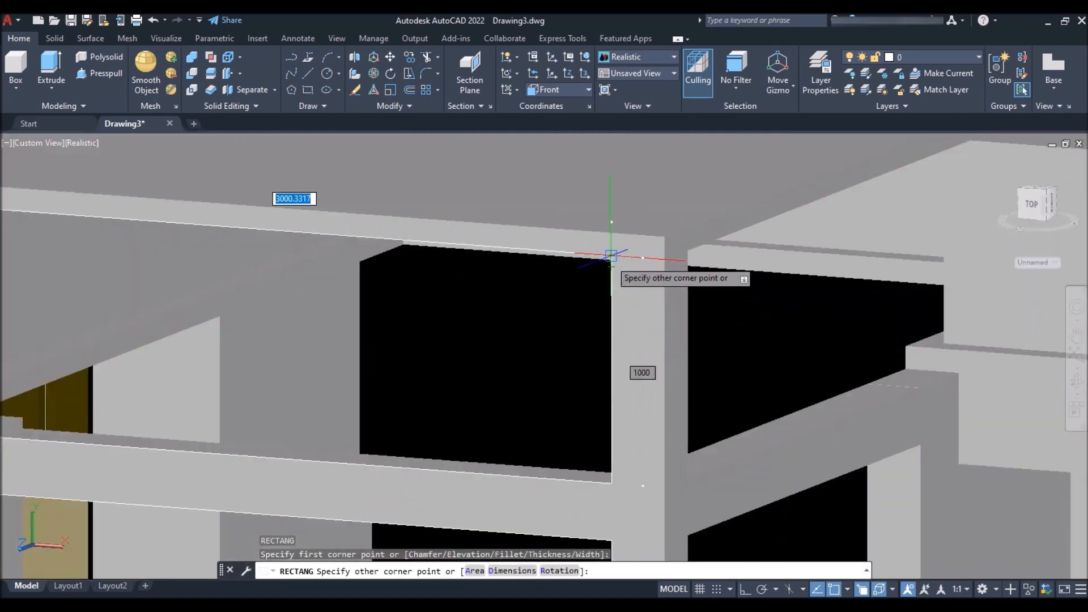
scroll(611, 266, up, 3)
scroll(589, 294, down, 3)
shift+middle_drag(540, 313, 676, 448)
click(996, 349)
Draw a rectangle corner to corner over the ground-floor stairwell opening in the rear wall.
scroll(665, 285, down, 10)
scroll(688, 442, up, 4)
key(space)
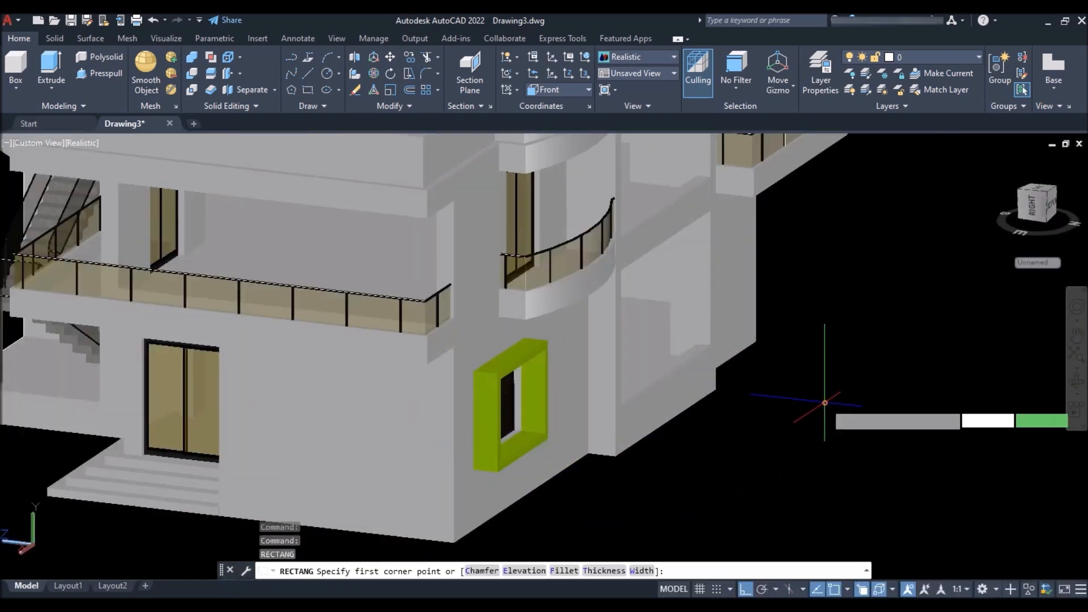
scroll(610, 289, up, 7)
click(703, 274)
scroll(646, 290, down, 8)
scroll(683, 321, up, 6)
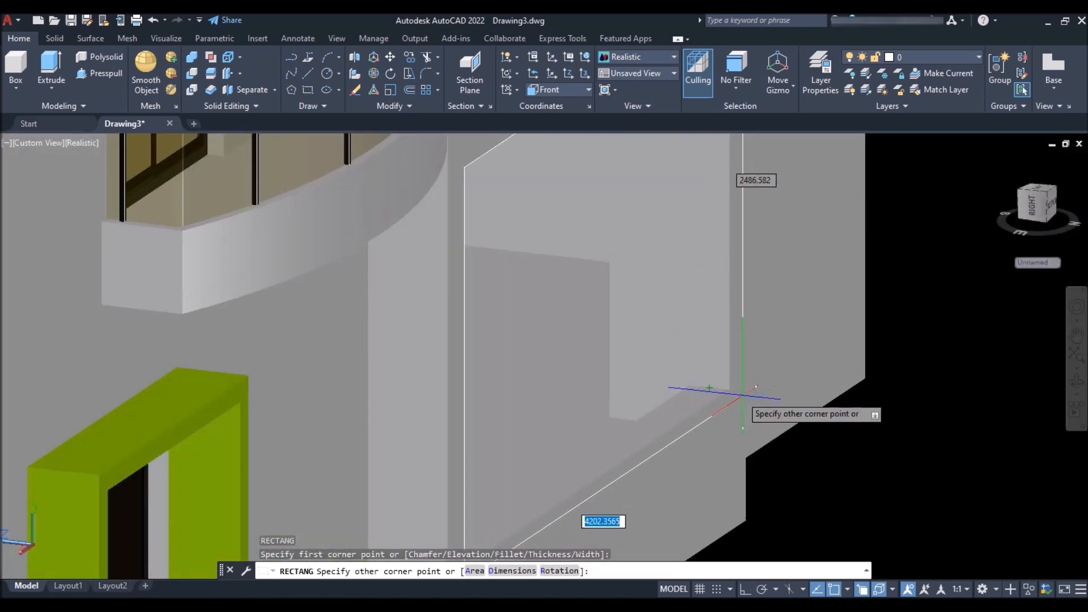
click(729, 389)
scroll(644, 418, down, 9)
Draw a rectangle corner to corner over the first-floor stairwell opening in the rear wall.
key(space)
scroll(590, 243, up, 8)
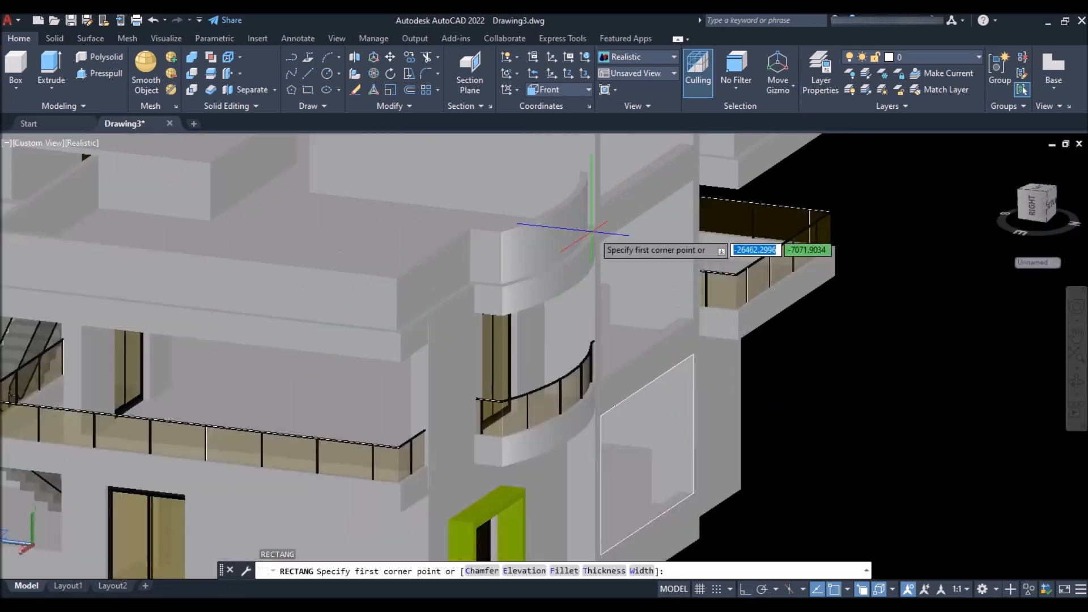
click(627, 274)
scroll(616, 275, down, 3)
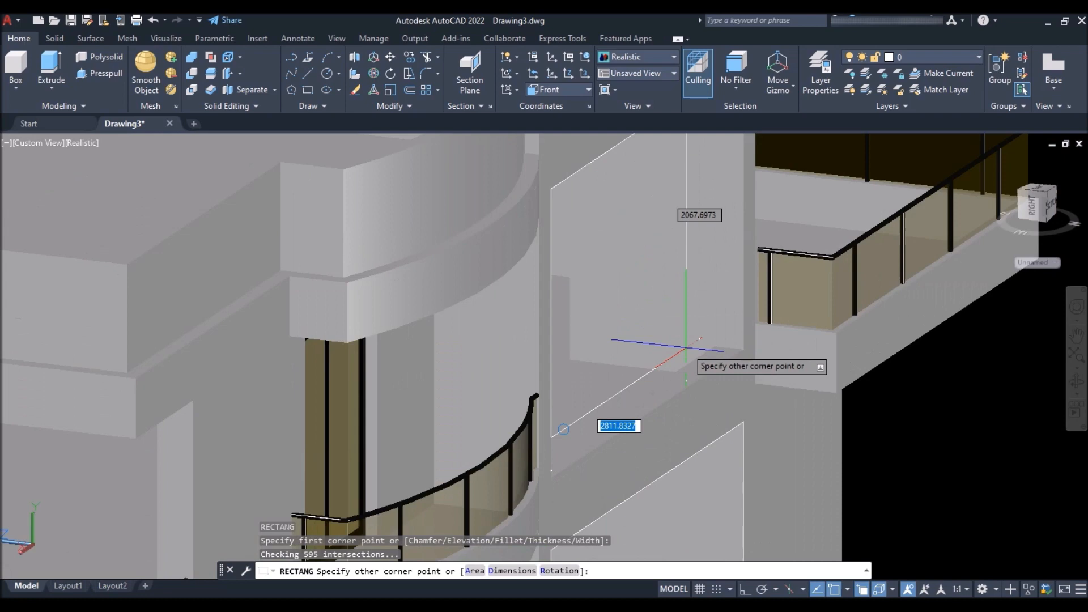
click(747, 347)
scroll(635, 369, down, 8)
Draw a rectangle over the topmost rear stairwell opening, just below the roof slab.
key(space)
scroll(566, 236, up, 9)
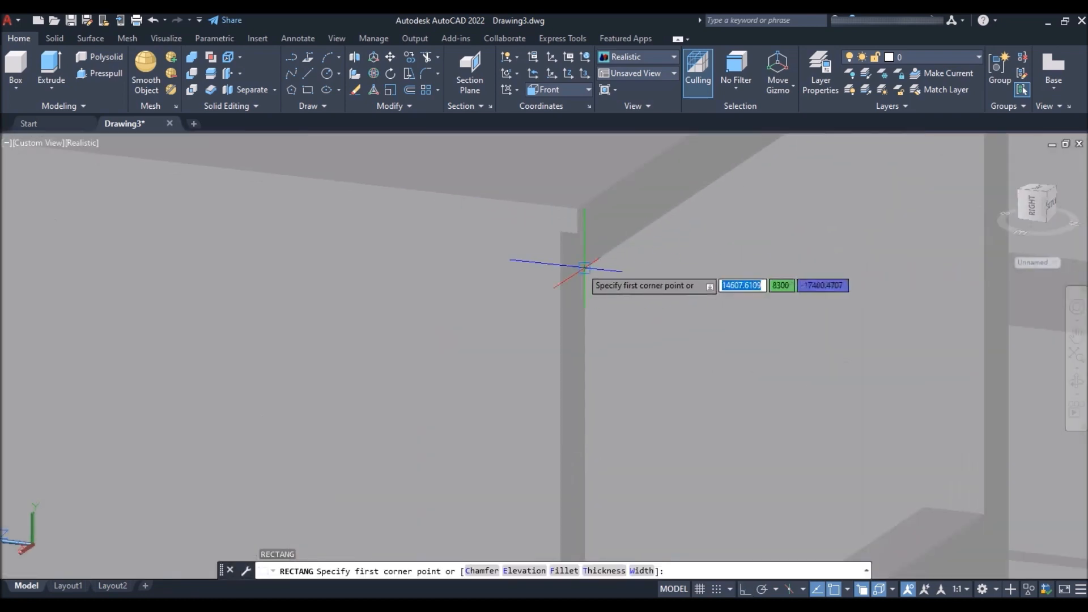
click(561, 268)
scroll(751, 369, up, 5)
click(751, 368)
scroll(751, 368, down, 10)
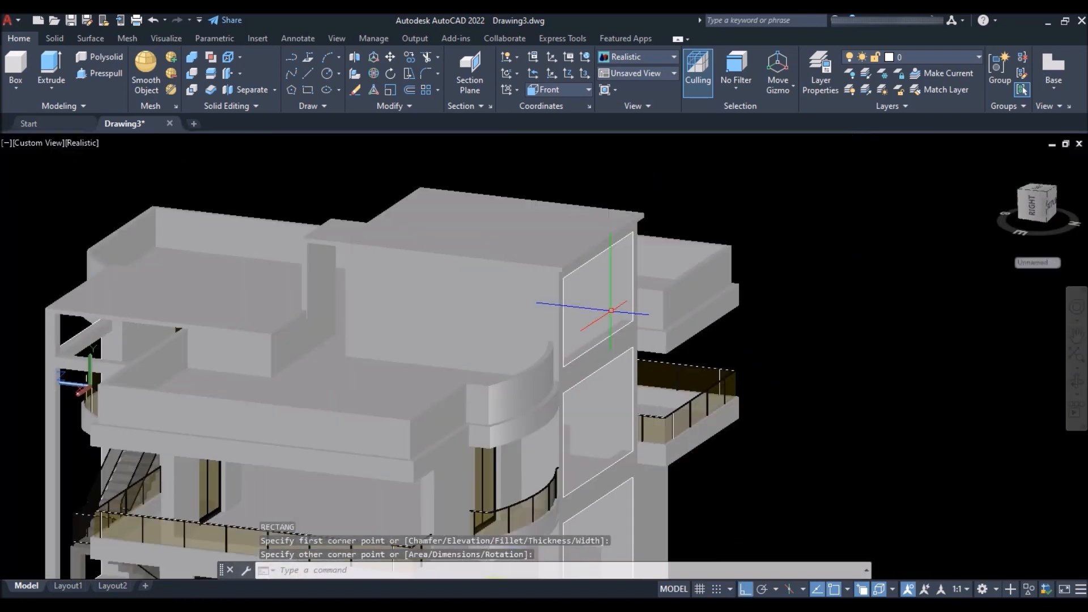
Select the two rectangle polylines in the front stairwell opening.
scroll(483, 405, up, 4)
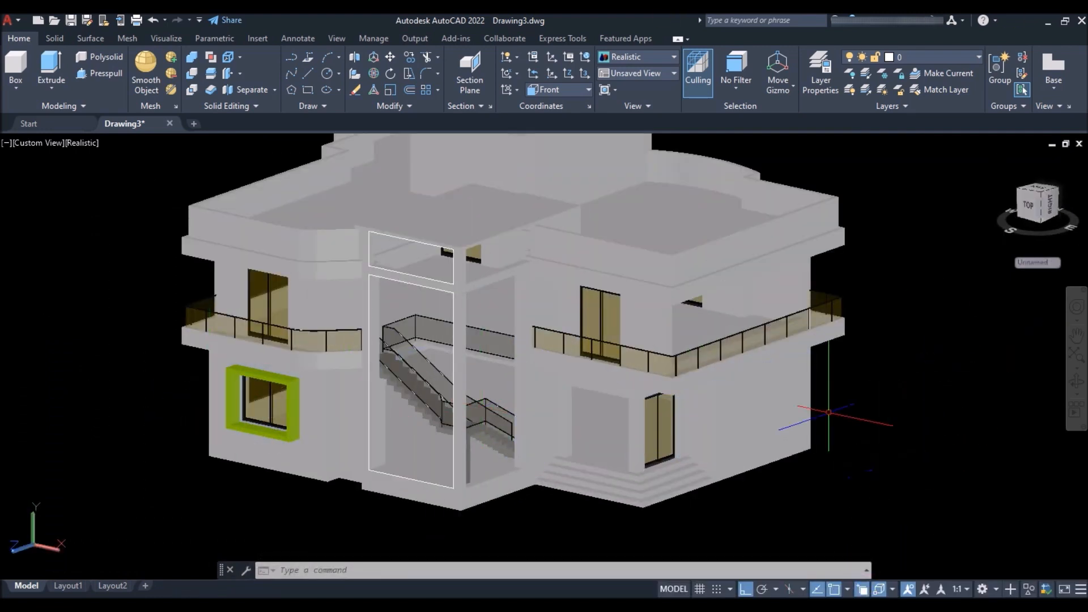
scroll(374, 253, up, 6)
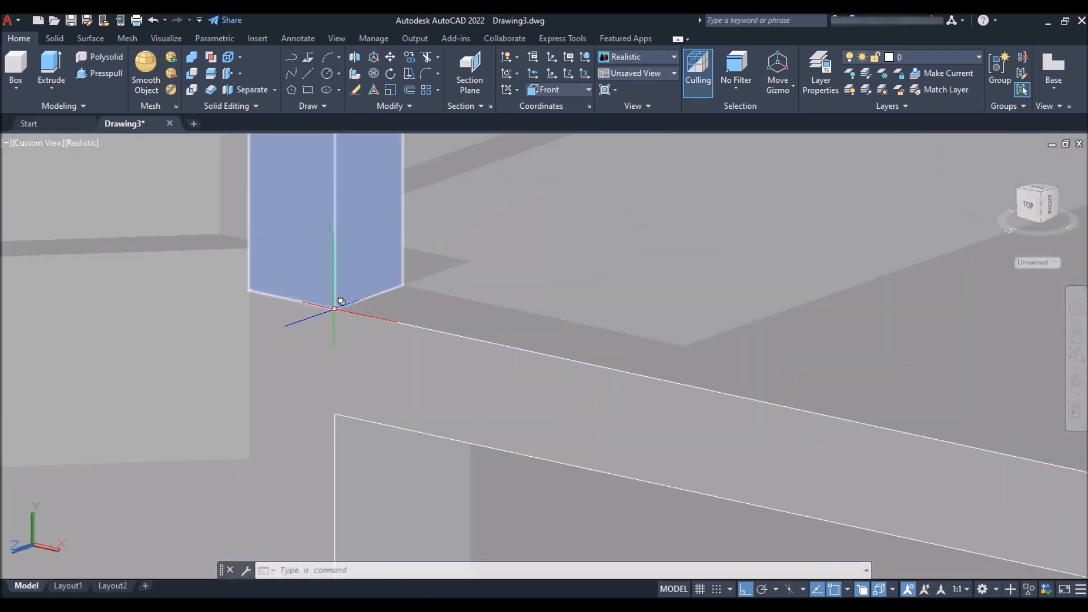
click(335, 306)
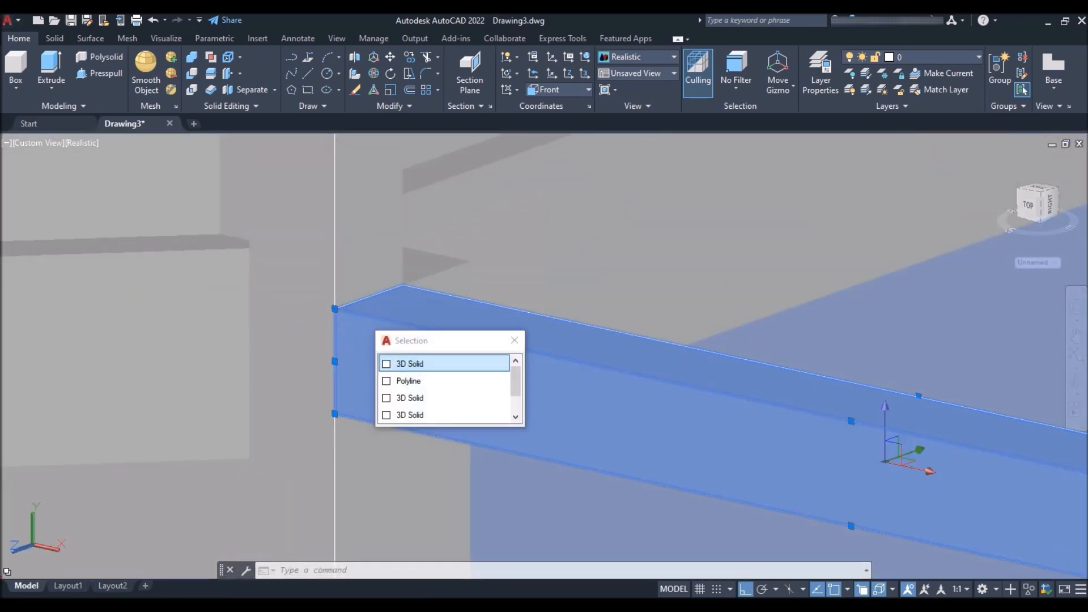
click(450, 381)
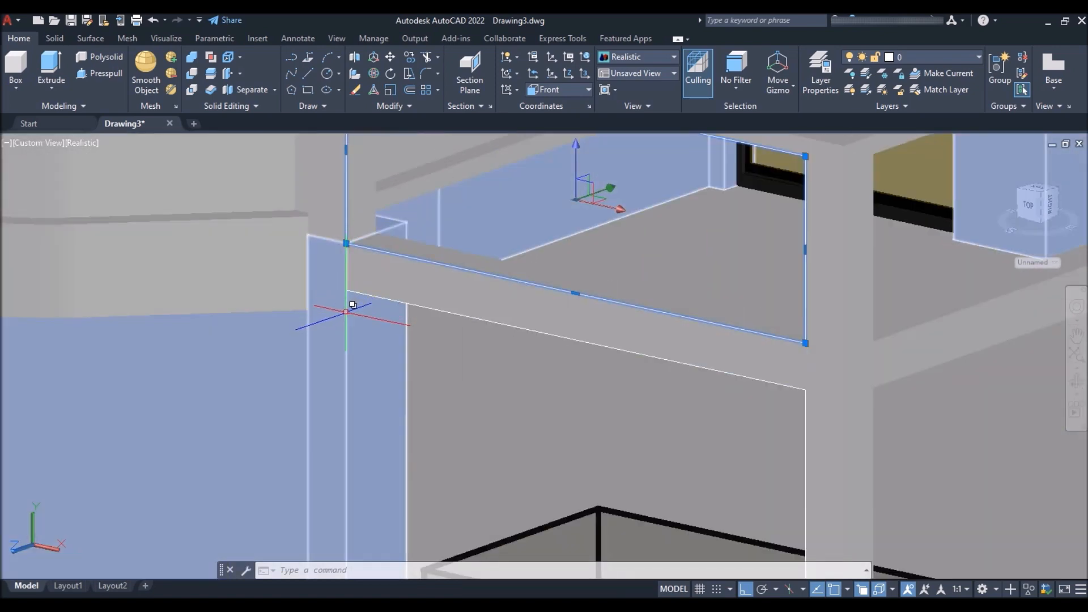
click(353, 305)
click(418, 378)
scroll(417, 378, down, 8)
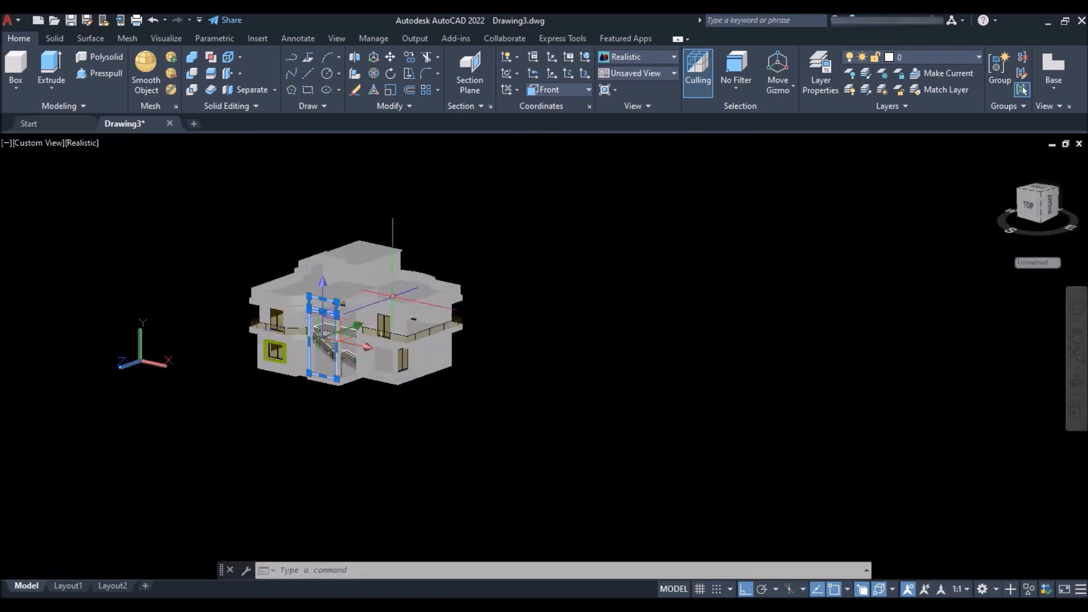
Add the rectangle over the ground-floor rear stairwell opening to the selection.
shift+middle_drag(494, 288, 354, 302)
scroll(465, 387, up, 10)
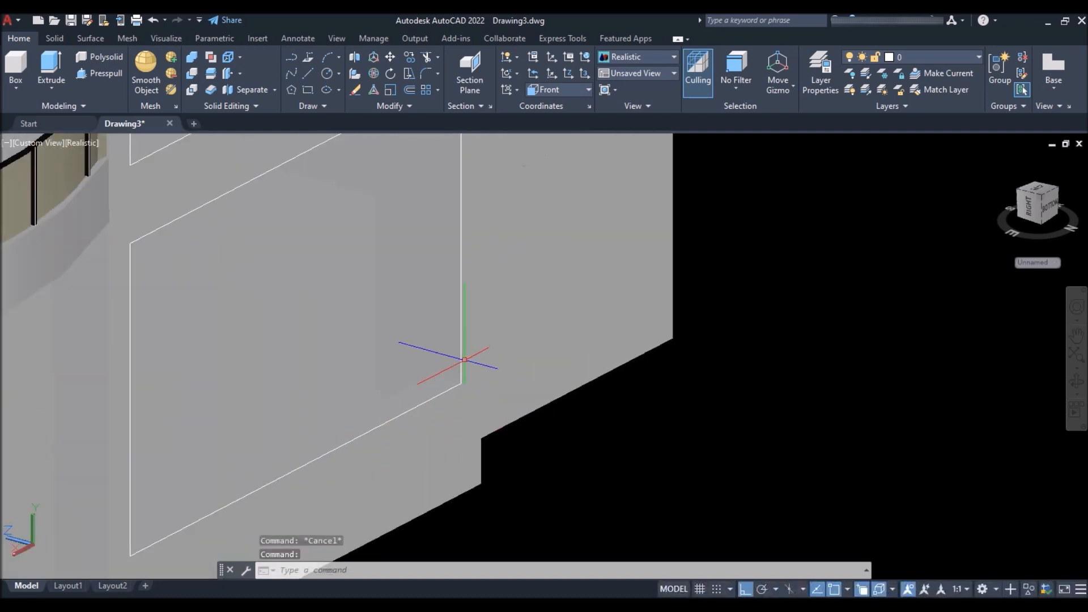
click(467, 358)
click(491, 415)
scroll(476, 414, down, 8)
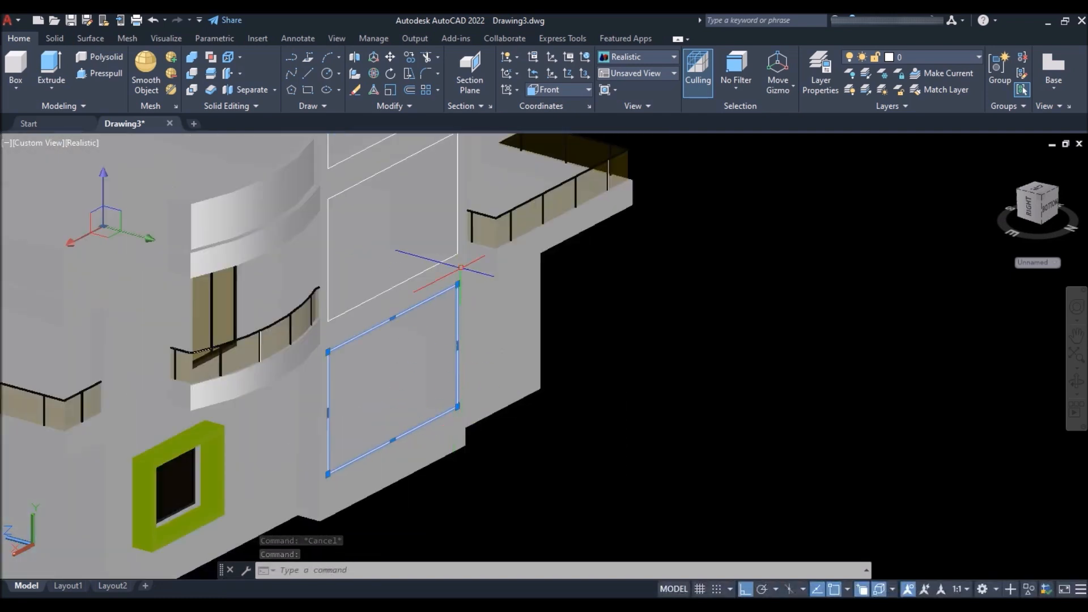
Add the rectangles over the first-floor and topmost rear stairwell openings to the selection.
scroll(465, 397, up, 10)
scroll(458, 234, up, 4)
click(470, 229)
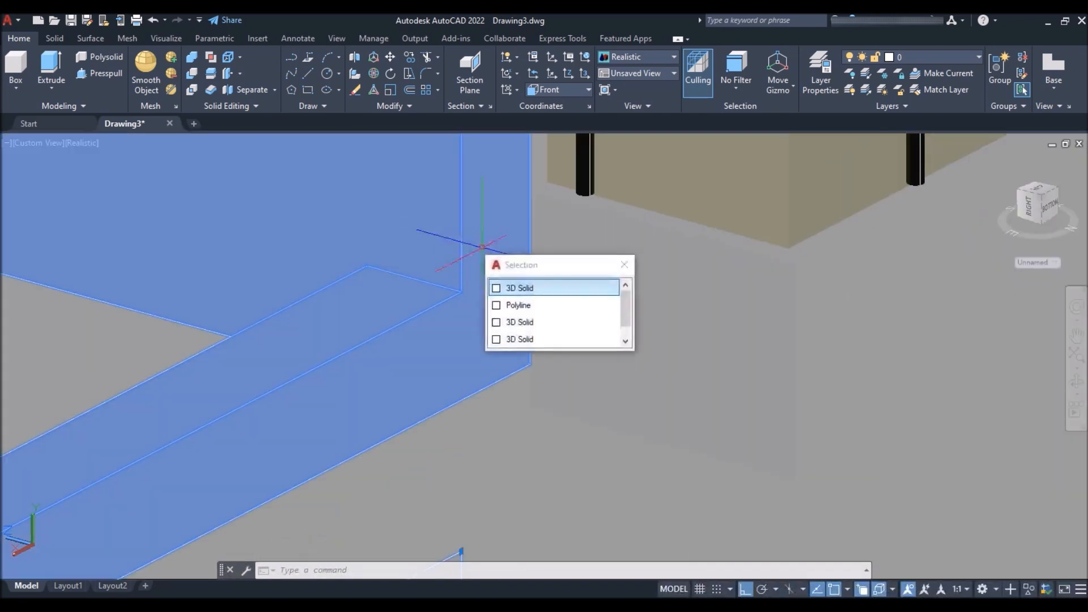
click(518, 306)
scroll(477, 375, down, 5)
scroll(515, 217, up, 5)
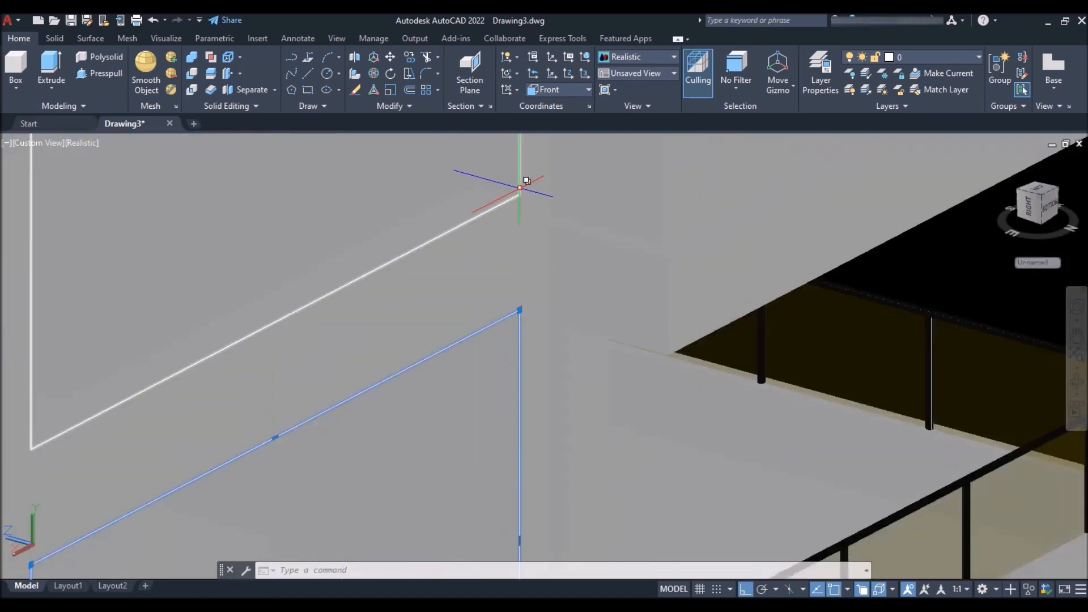
click(520, 189)
click(573, 239)
scroll(524, 191, down, 14)
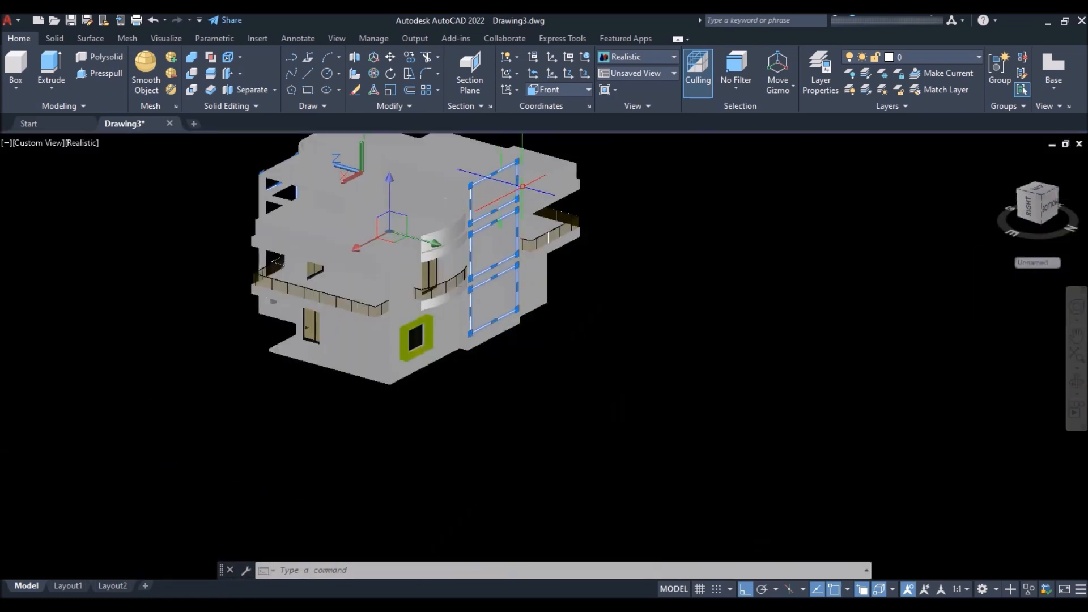
Move the five selected rectangles away from the house into the empty space beside it.
click(390, 57)
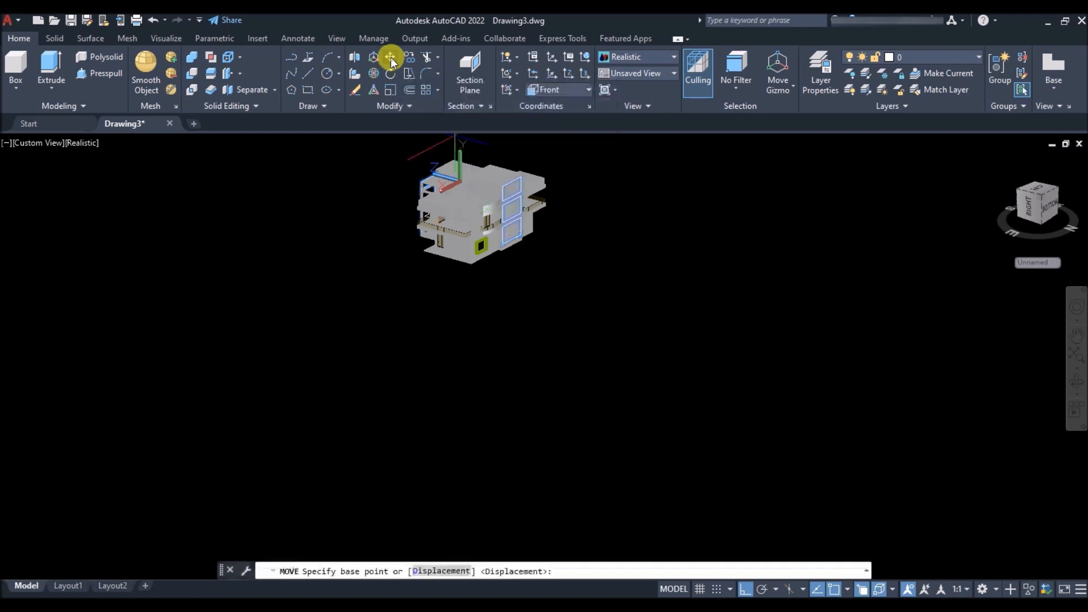
click(608, 293)
click(481, 340)
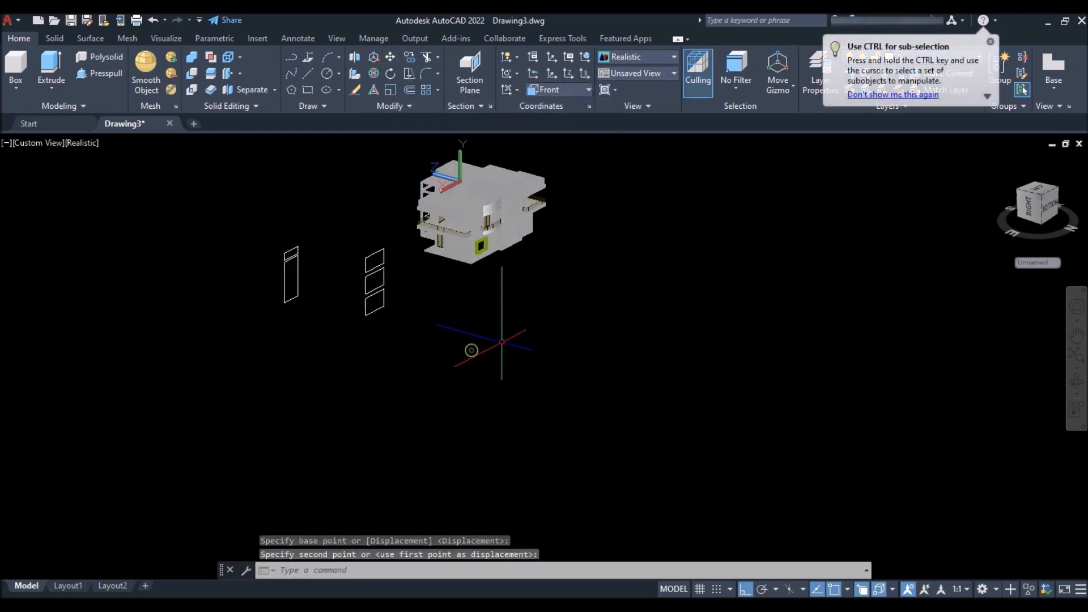
Offset each of the three rear stairwell rectangles inward by 50.
shift+middle_drag(335, 343, 621, 313)
scroll(714, 147, up, 5)
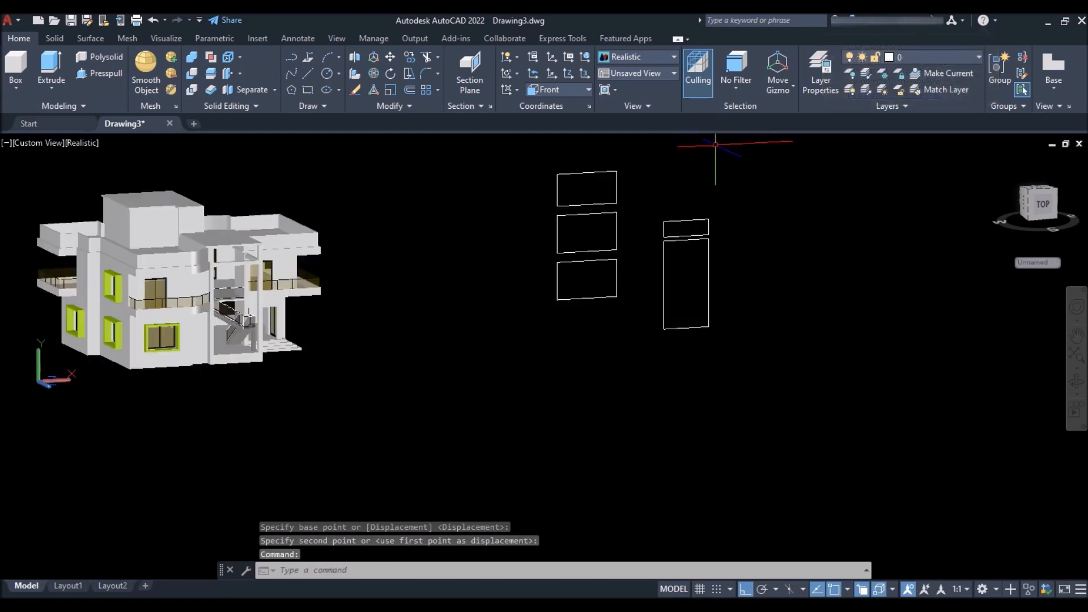
scroll(714, 158, up, 2)
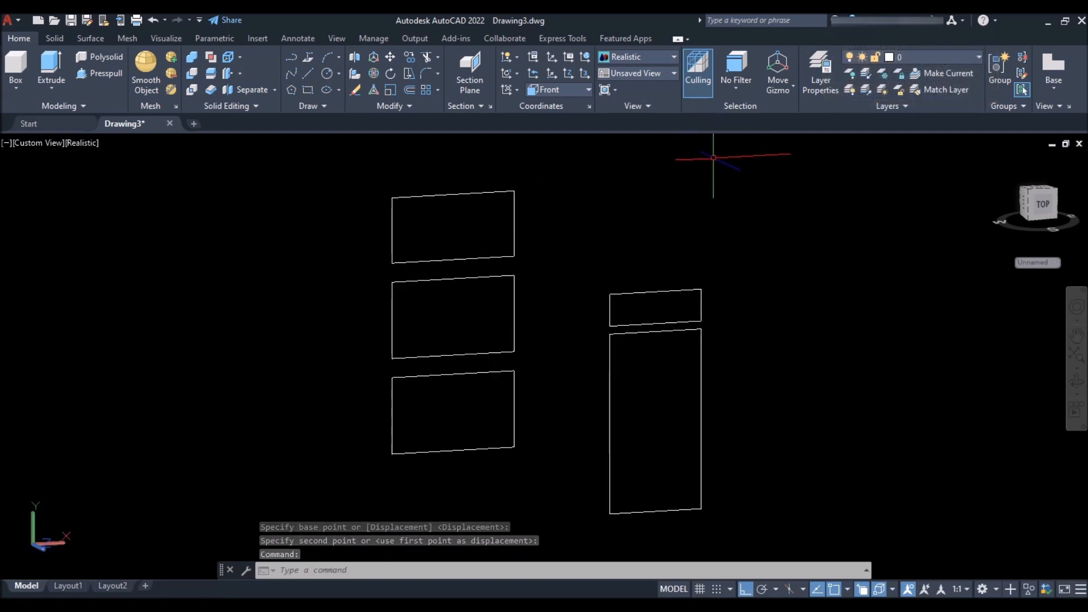
text(O)
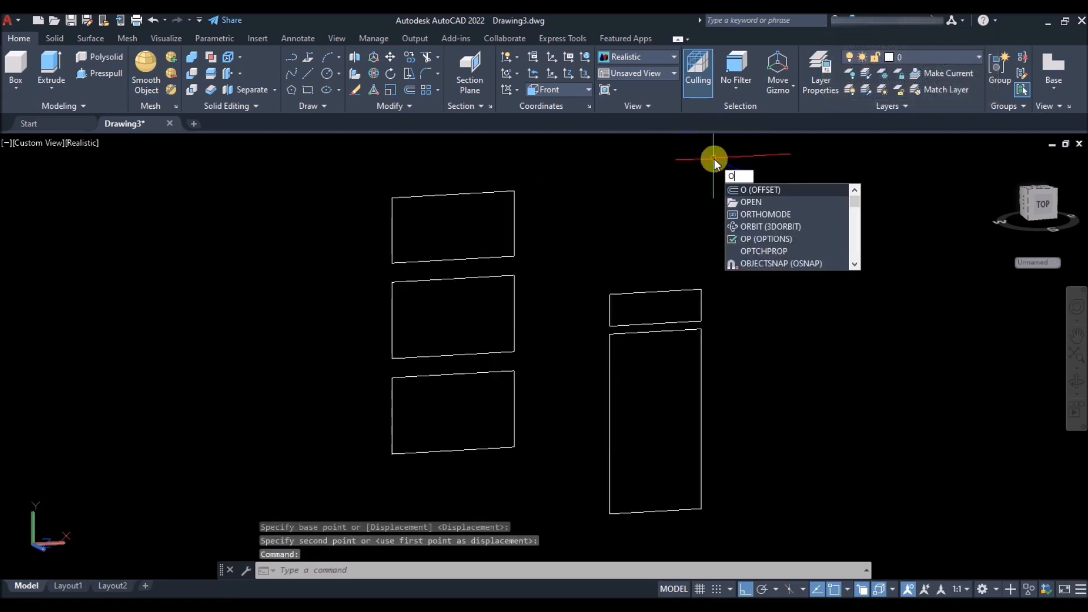
key(Return)
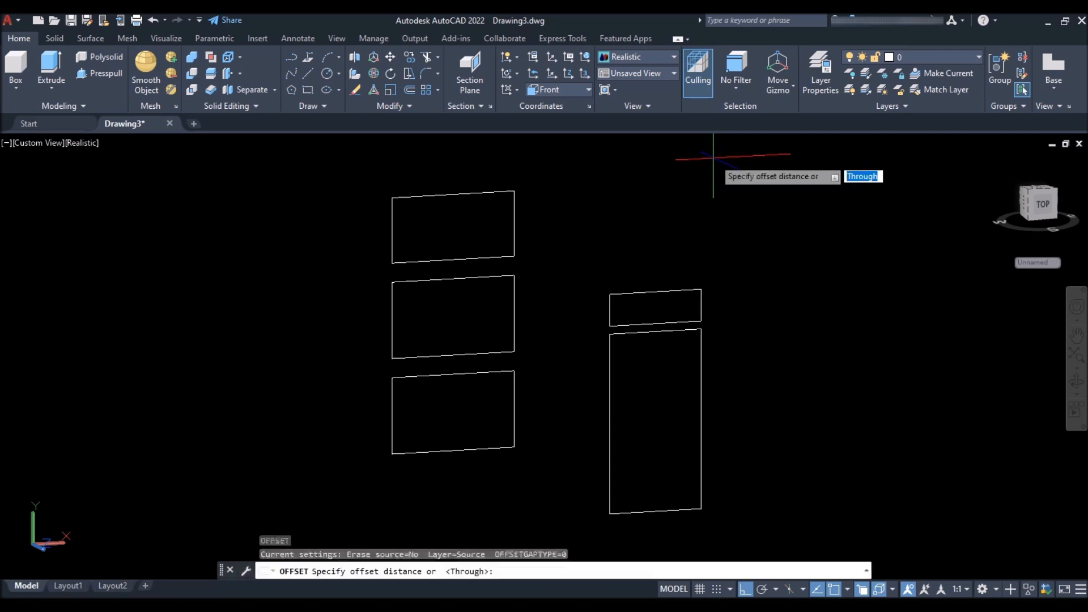
text(50)
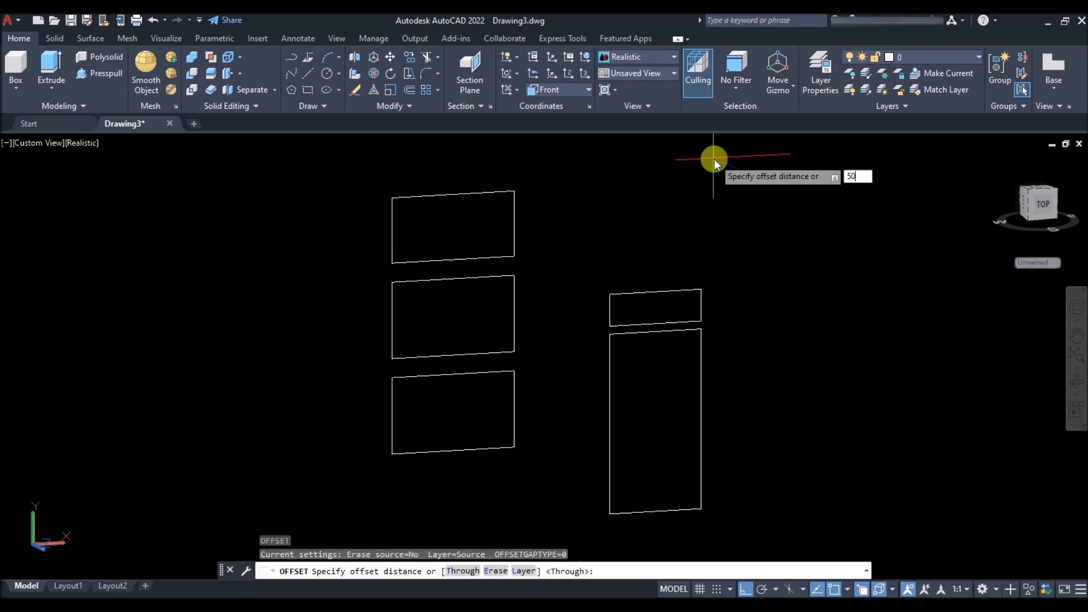
key(Return)
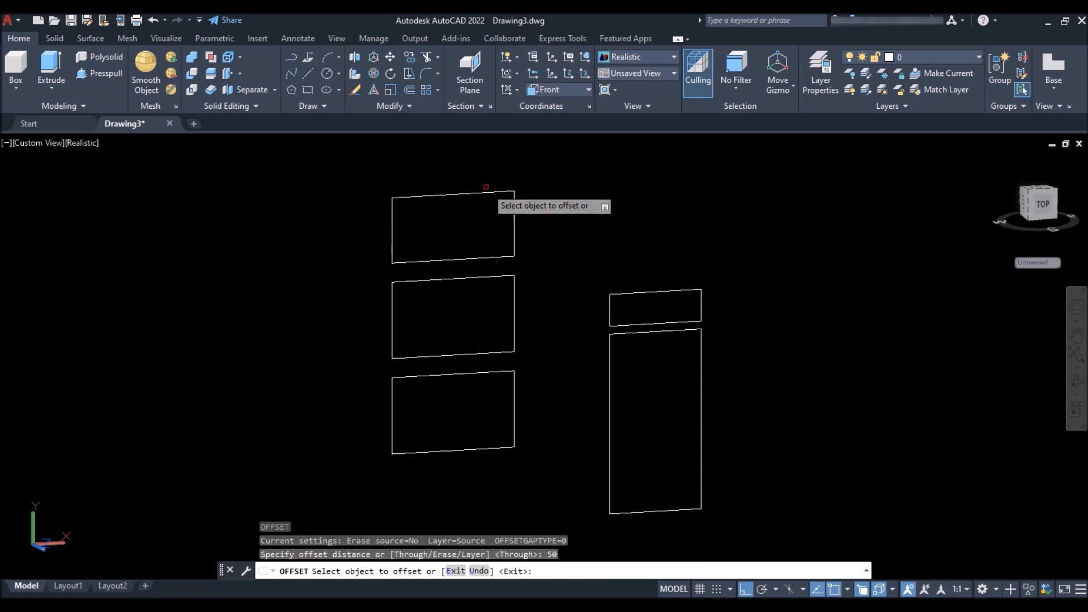
click(495, 193)
click(466, 221)
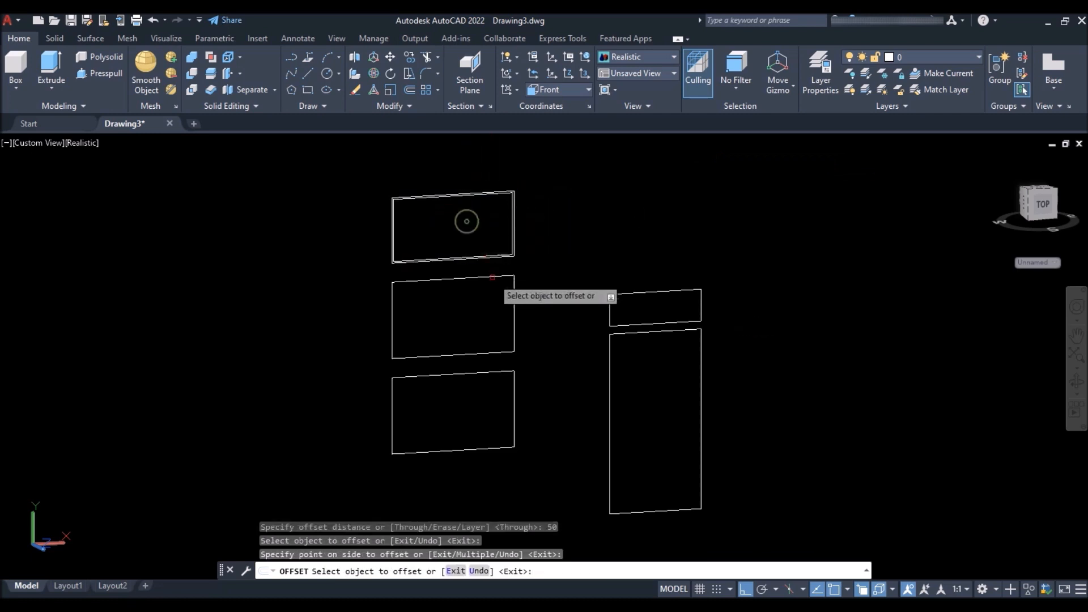
click(496, 276)
click(472, 306)
click(496, 374)
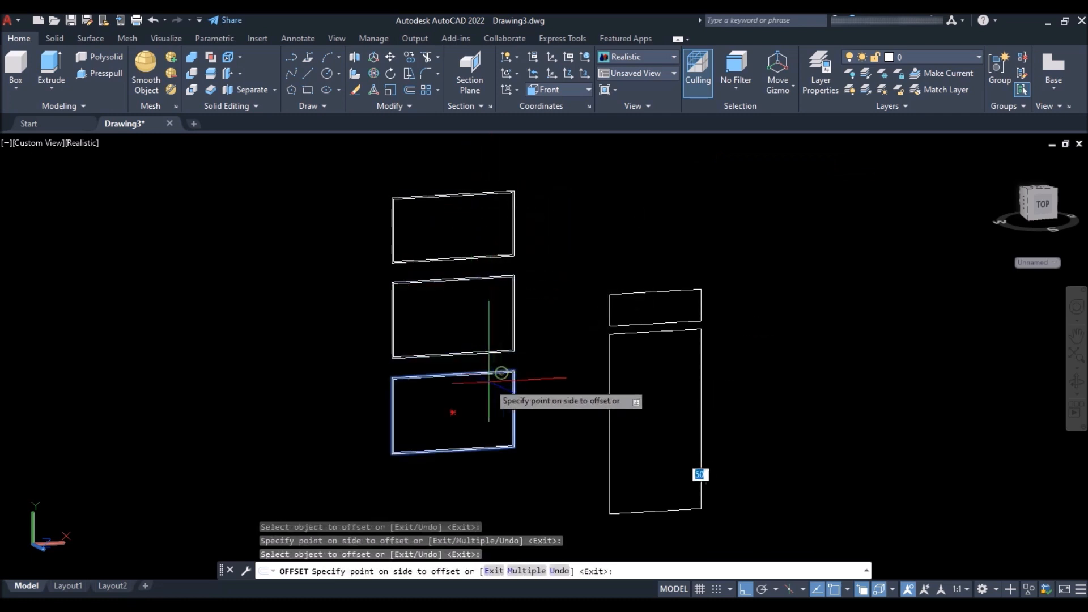
click(475, 398)
Offset the small and the tall front stairwell rectangles inward by the same distance and end the Offset command.
click(671, 291)
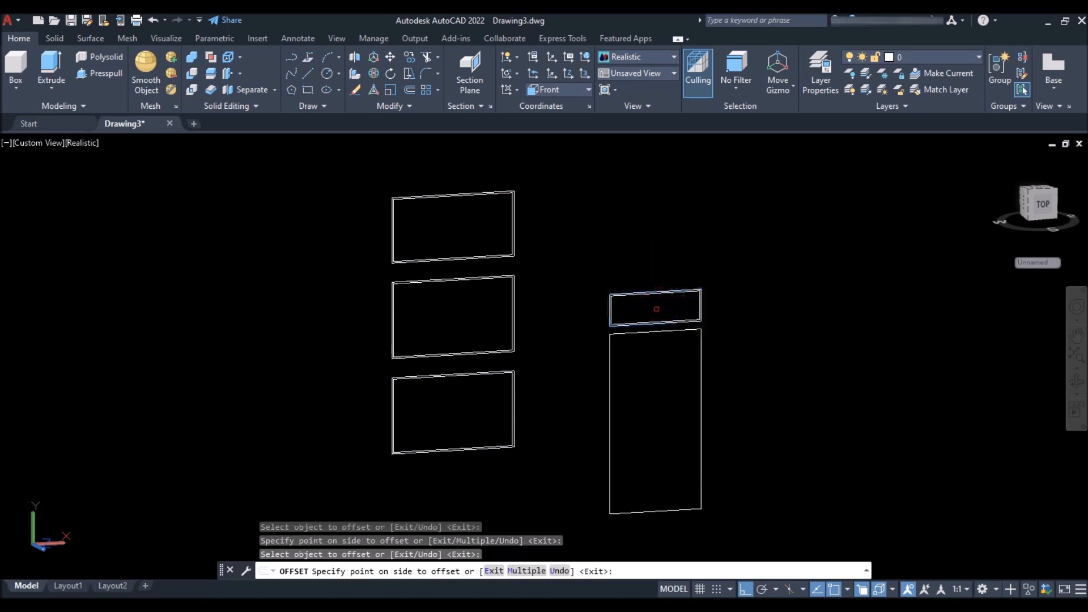
click(658, 311)
click(678, 331)
click(660, 375)
right_click(790, 350)
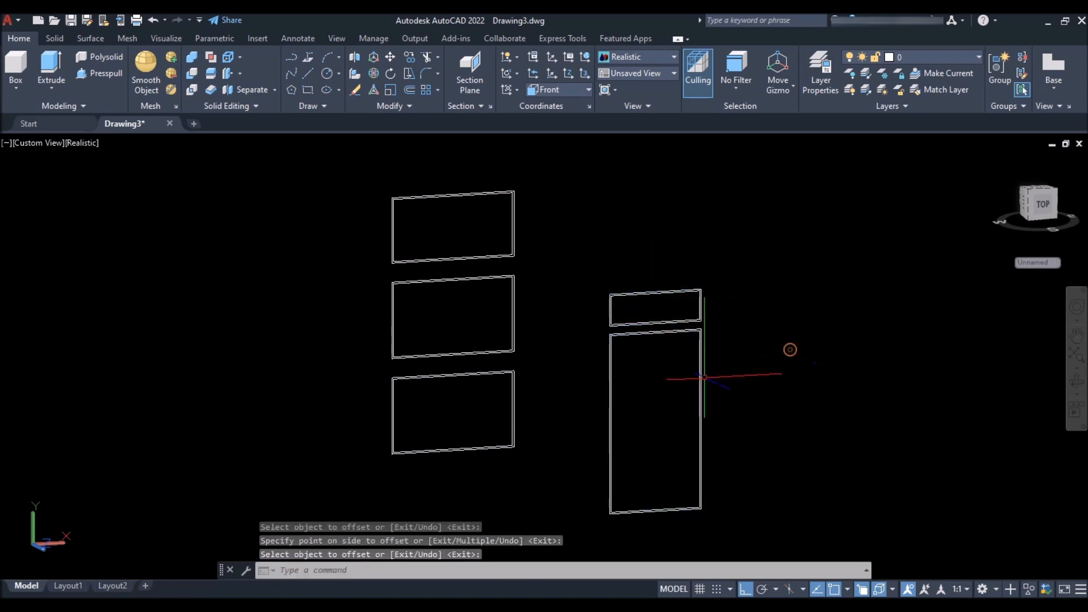
Presspull the small front rectangle by 50 and hollow out the area inside its inner outline to leave a frame.
scroll(623, 379, down, 3)
shift+middle_drag(678, 372, 507, 360)
scroll(422, 483, up, 3)
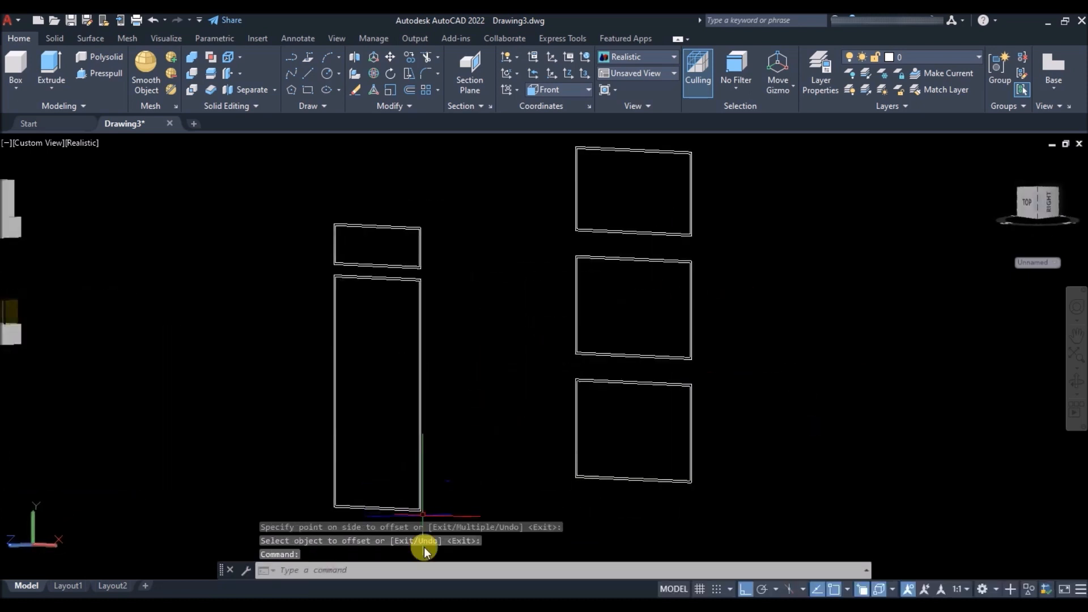
scroll(465, 280, down, 2)
scroll(431, 295, up, 2)
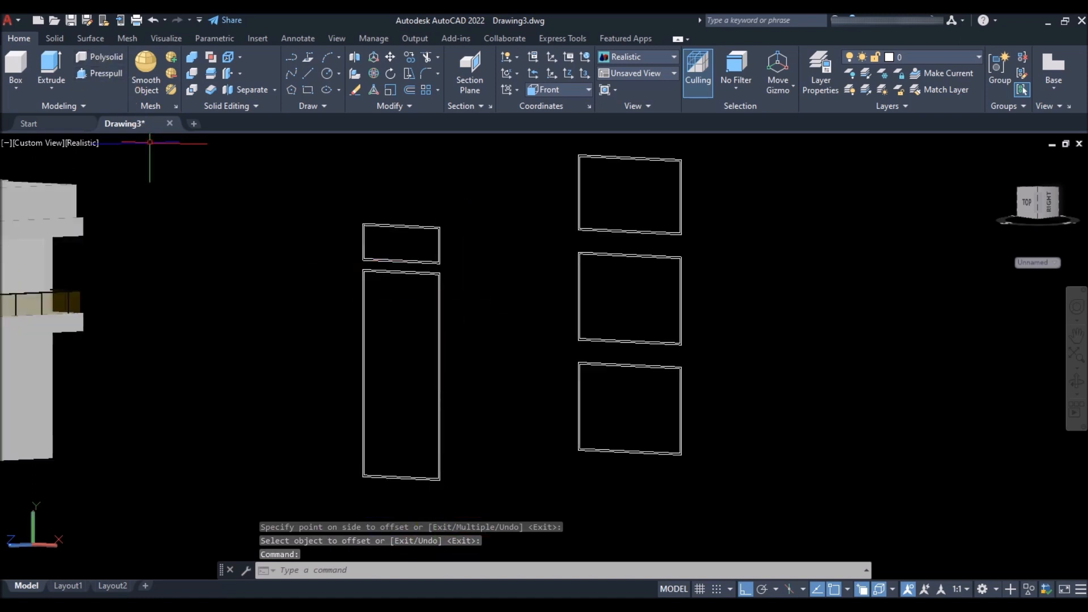
text(Pre)
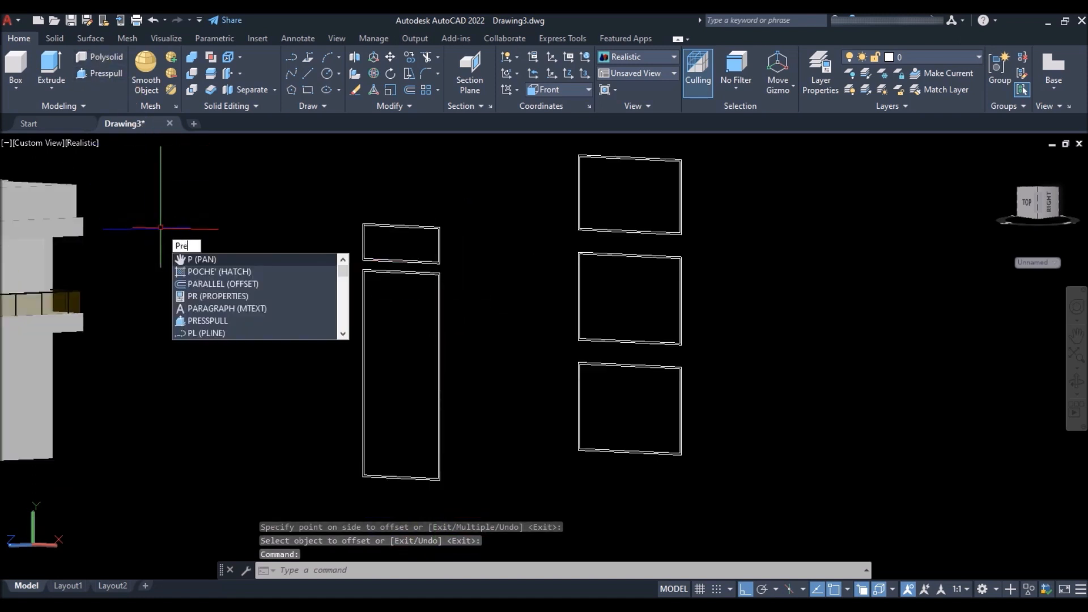
text(ss)
key(Return)
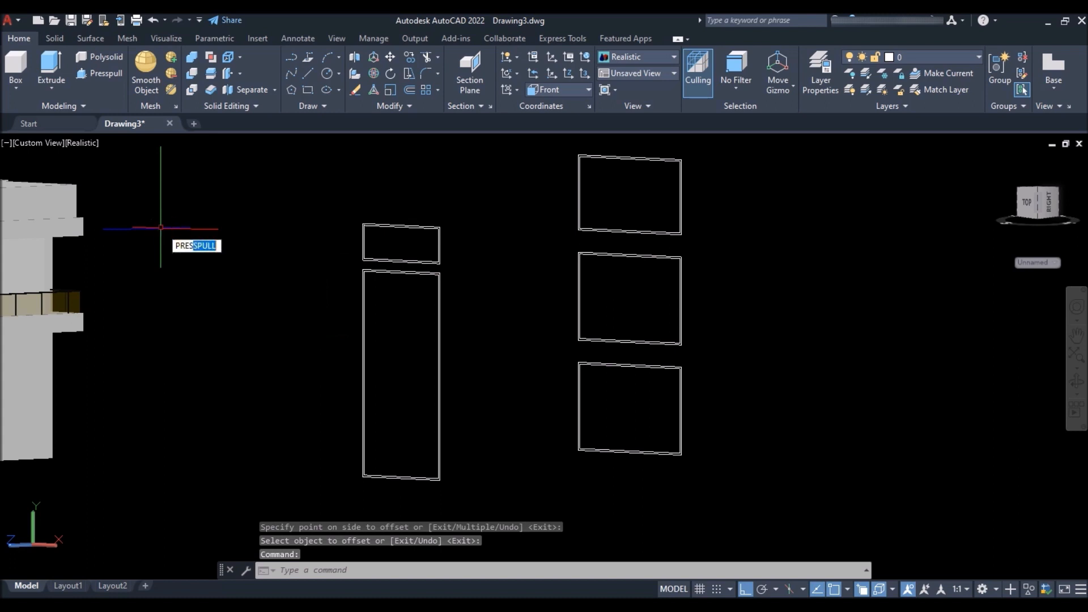
scroll(442, 264, up, 3)
scroll(441, 264, up, 2)
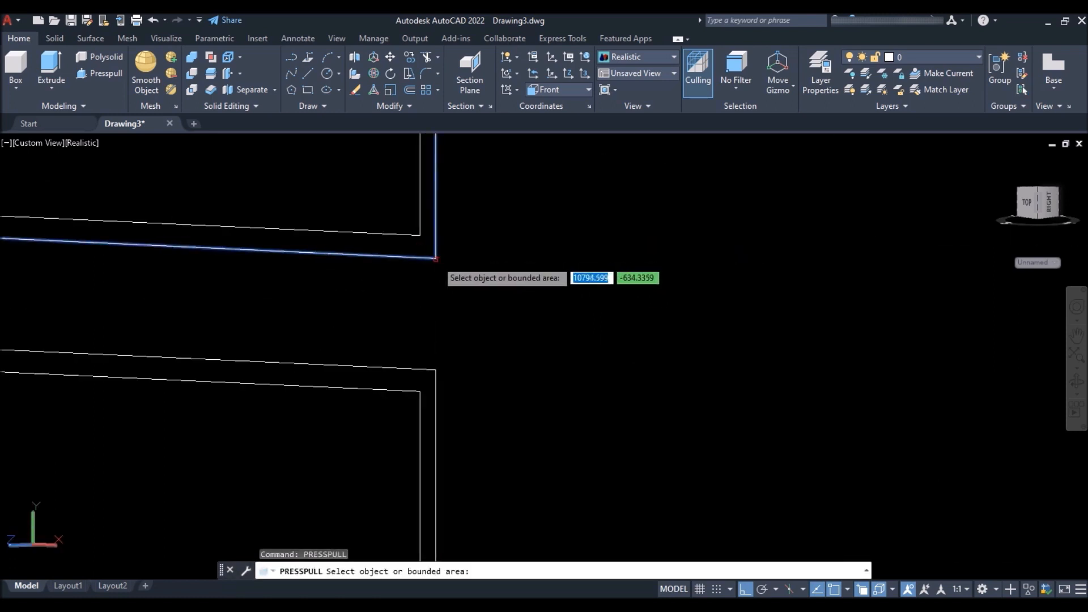
click(431, 262)
scroll(413, 298, down, 3)
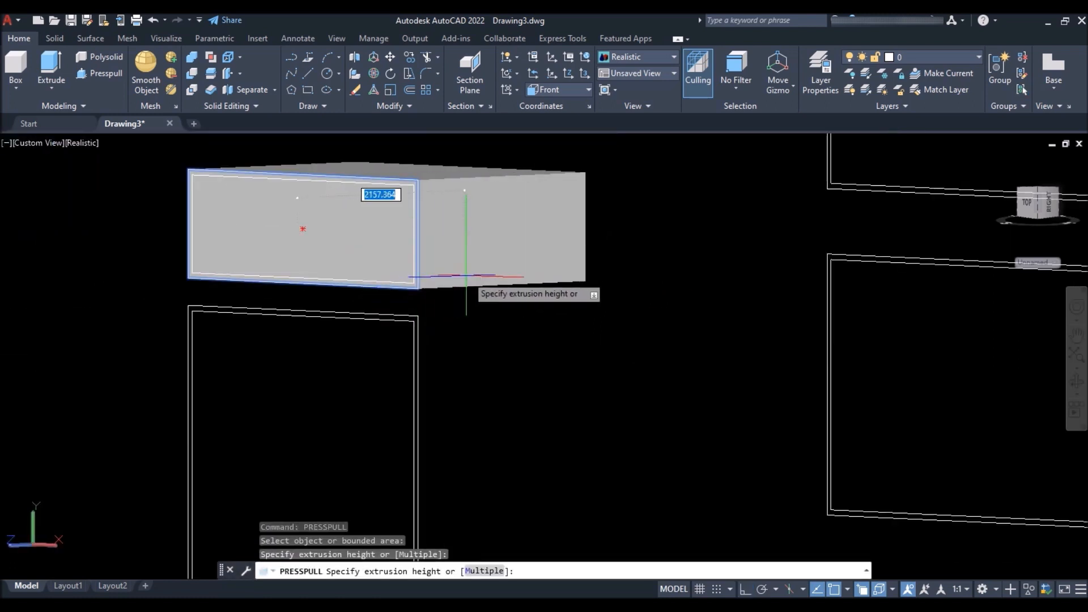
text(50)
key(Return)
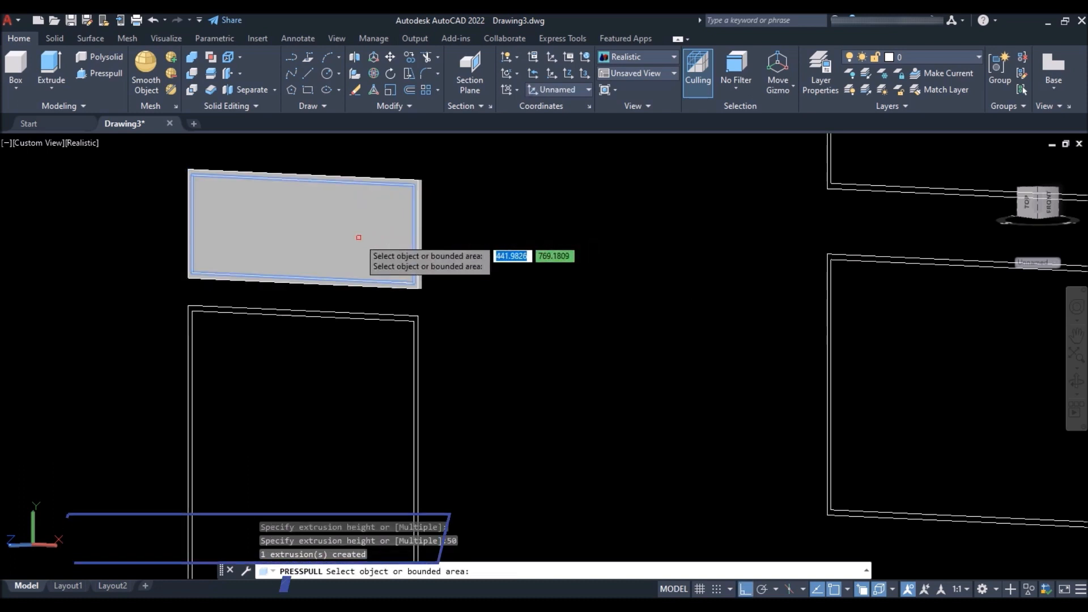
click(358, 238)
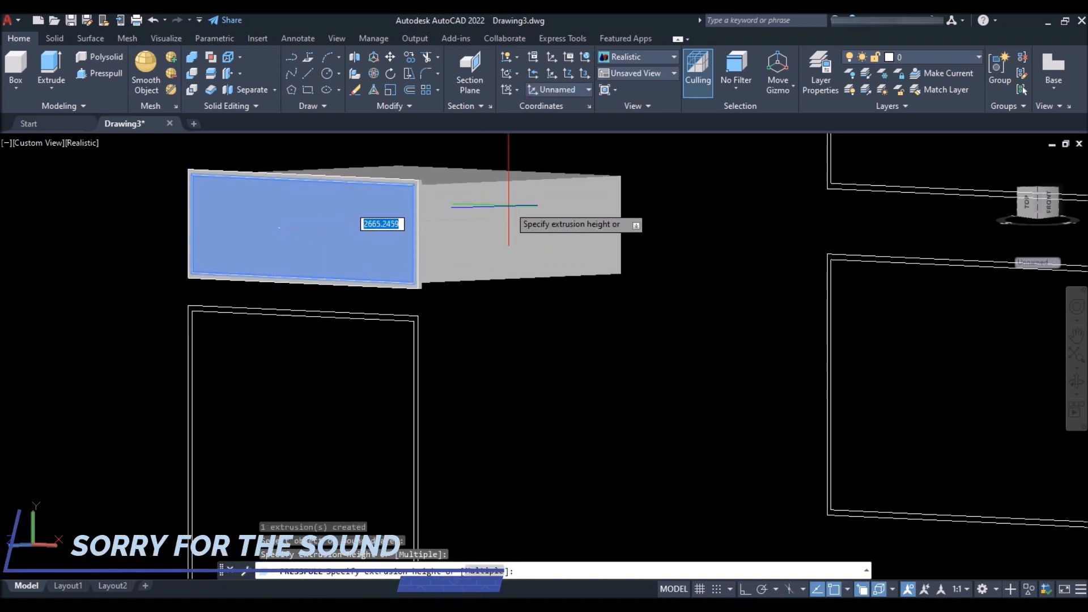
click(508, 206)
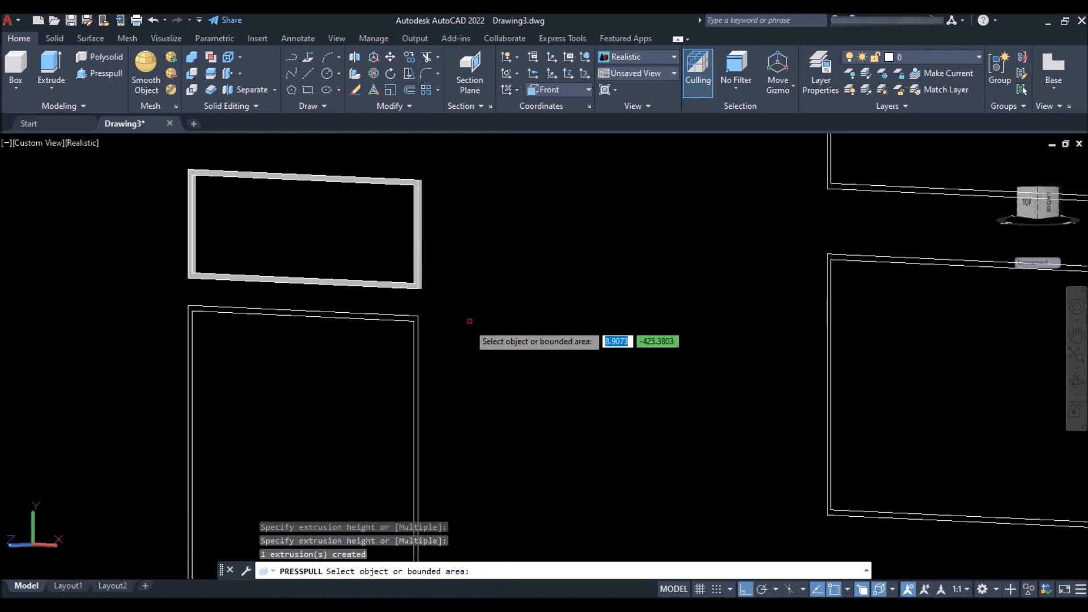
Presspull the tall front rectangle by 50 and hollow out its inner area to leave a frame.
scroll(432, 342, up, 2)
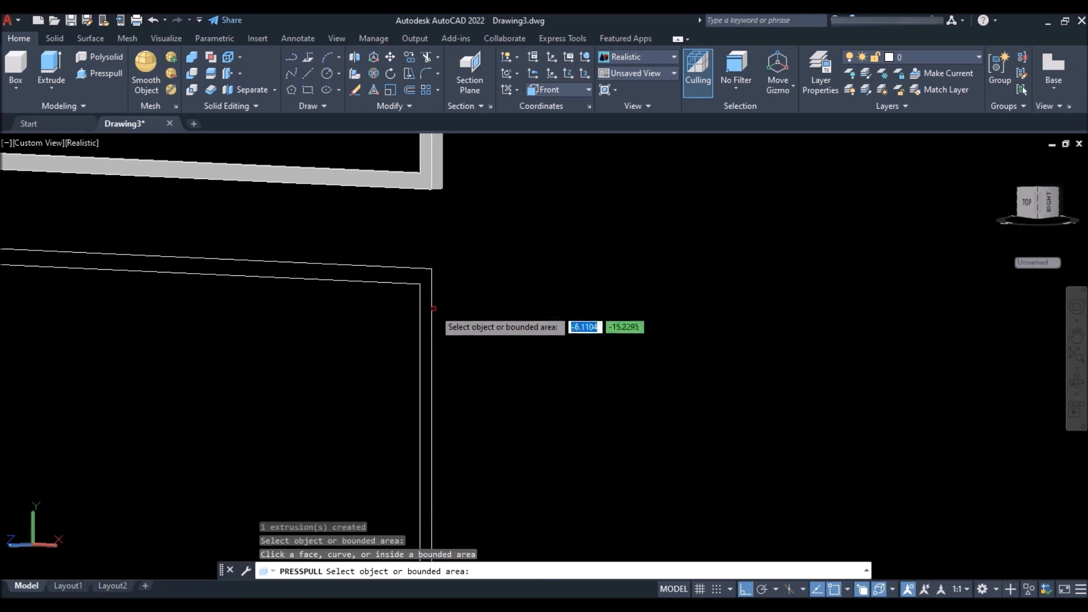
click(429, 306)
text(50)
key(Return)
click(297, 403)
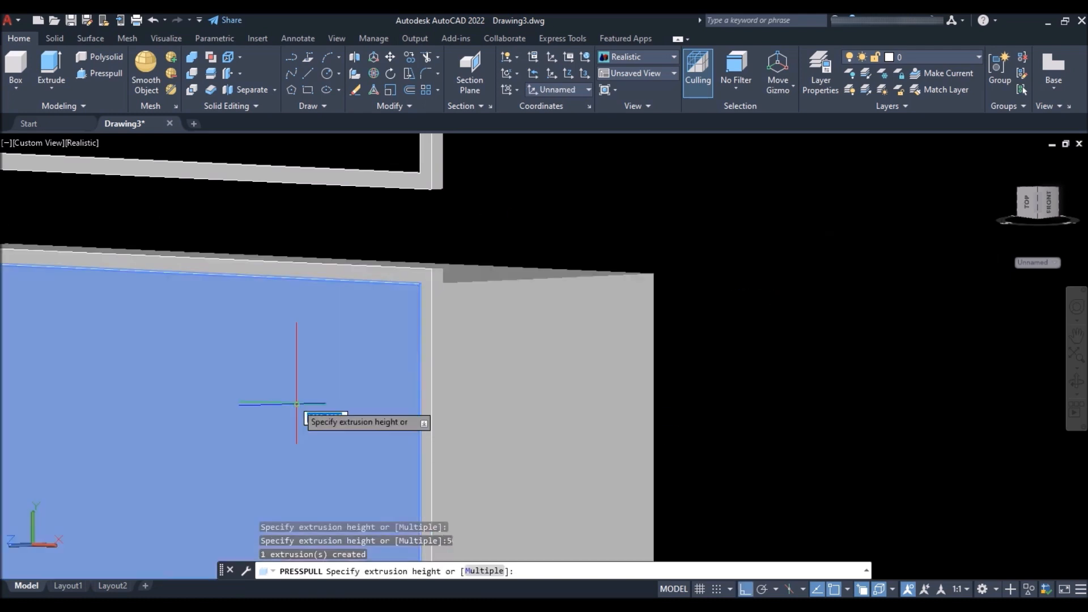
click(363, 341)
Presspull one of the rear stairwell rectangles by 50 and hollow out its inner area to leave a frame.
scroll(363, 340, down, 8)
scroll(565, 487, up, 8)
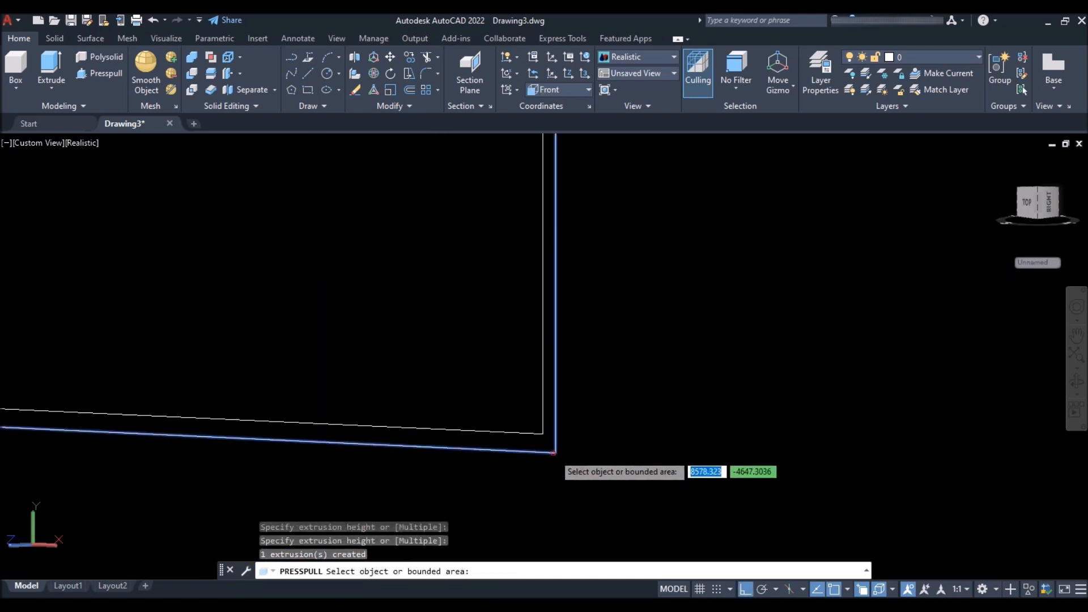
click(658, 412)
text(50)
key(Return)
click(452, 313)
click(618, 468)
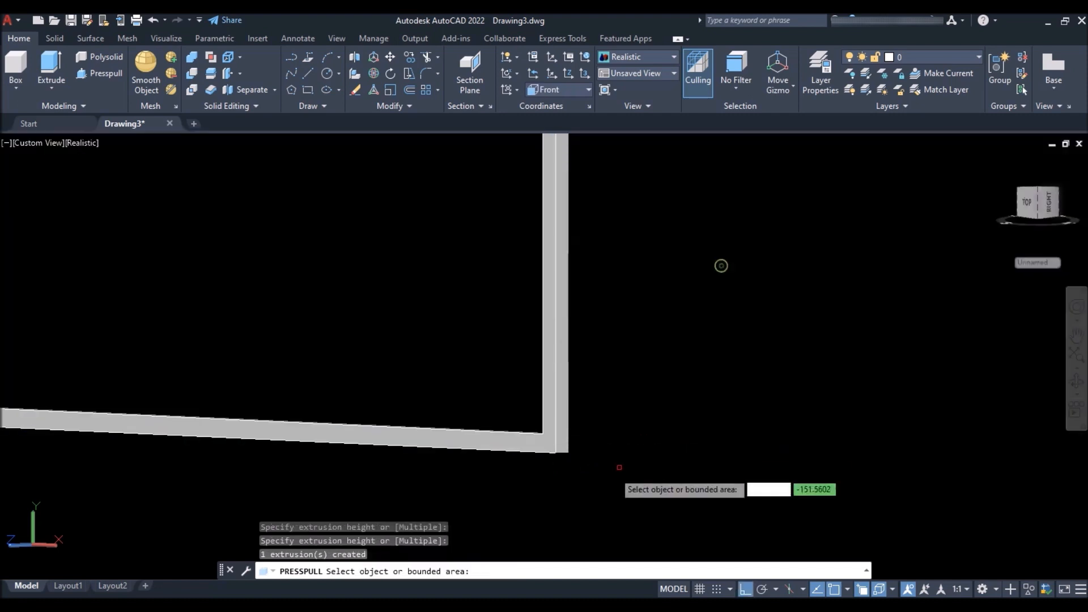
Presspull the middle rear stairwell rectangle by 50 and hollow out its inner area to leave a frame.
scroll(616, 468, down, 7)
scroll(621, 308, up, 6)
click(559, 303)
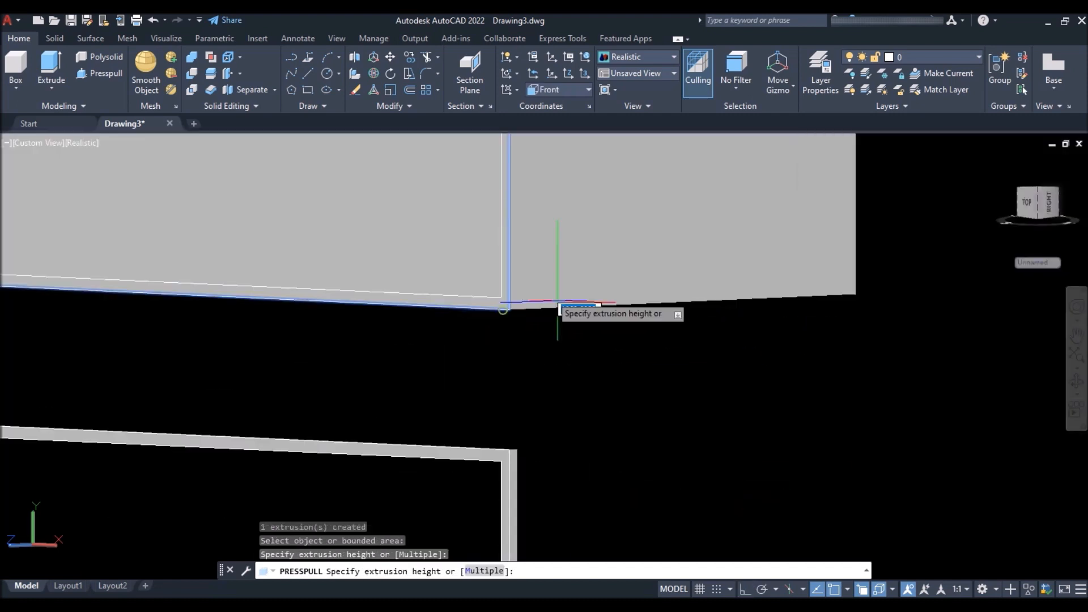
text(50)
key(Return)
click(422, 269)
click(446, 349)
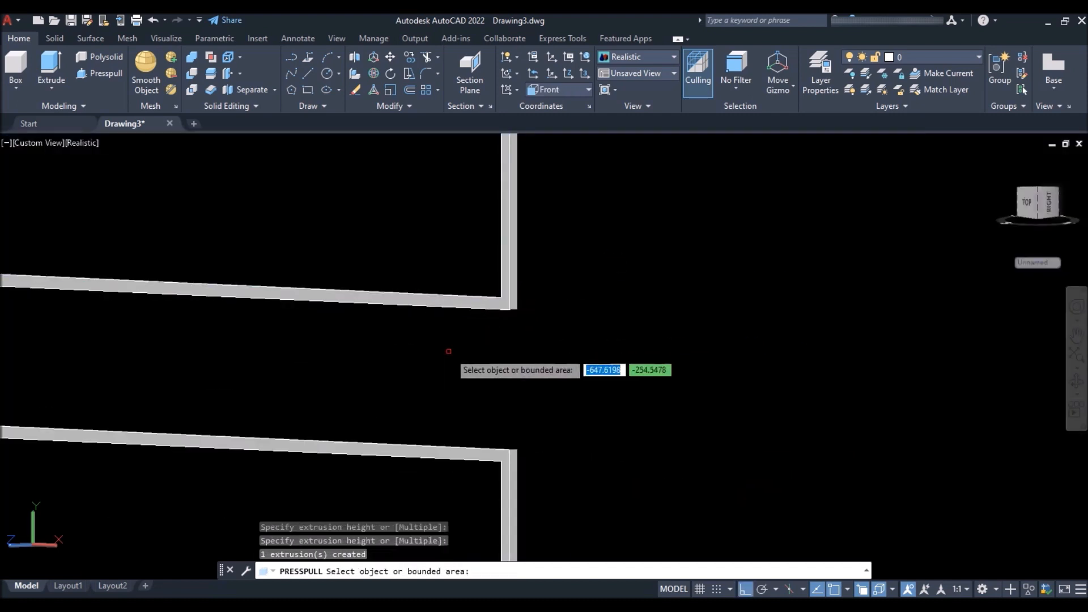
Presspull the uppermost rear stairwell rectangle by 50, hollow out its inner area to leave a frame, and end the command.
scroll(448, 352, down, 7)
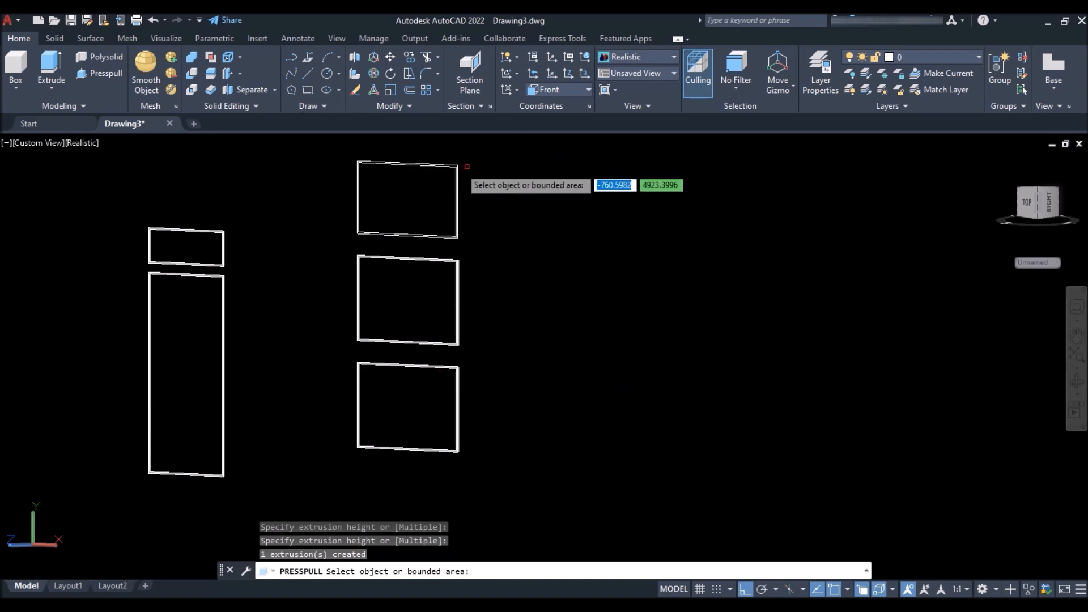
scroll(442, 169, up, 5)
click(487, 183)
text(50)
key(Return)
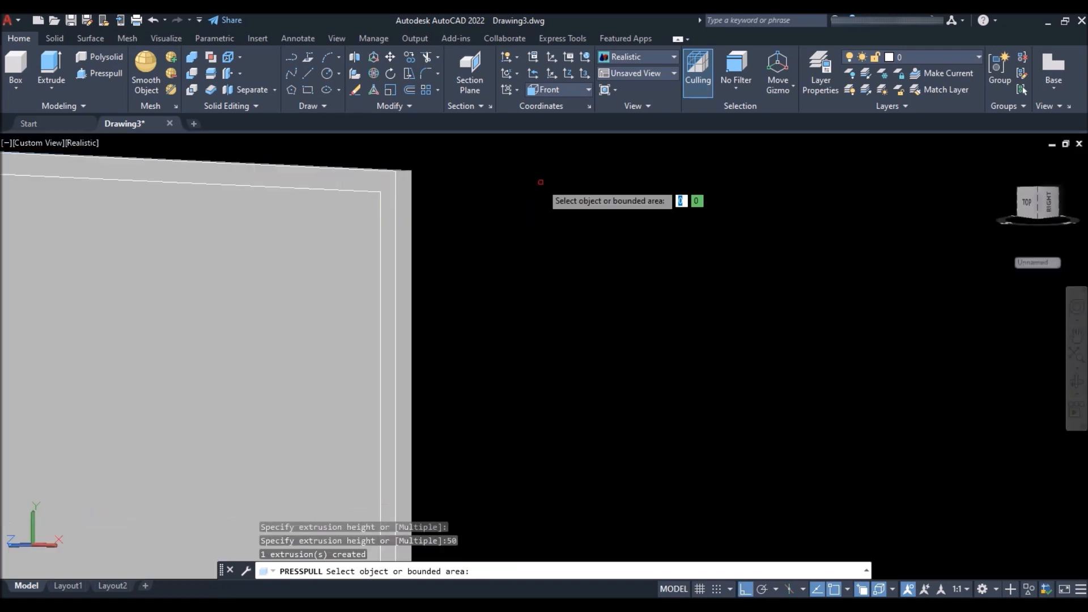
click(226, 295)
click(504, 259)
key(Return)
scroll(623, 228, down, 5)
scroll(614, 238, down, 8)
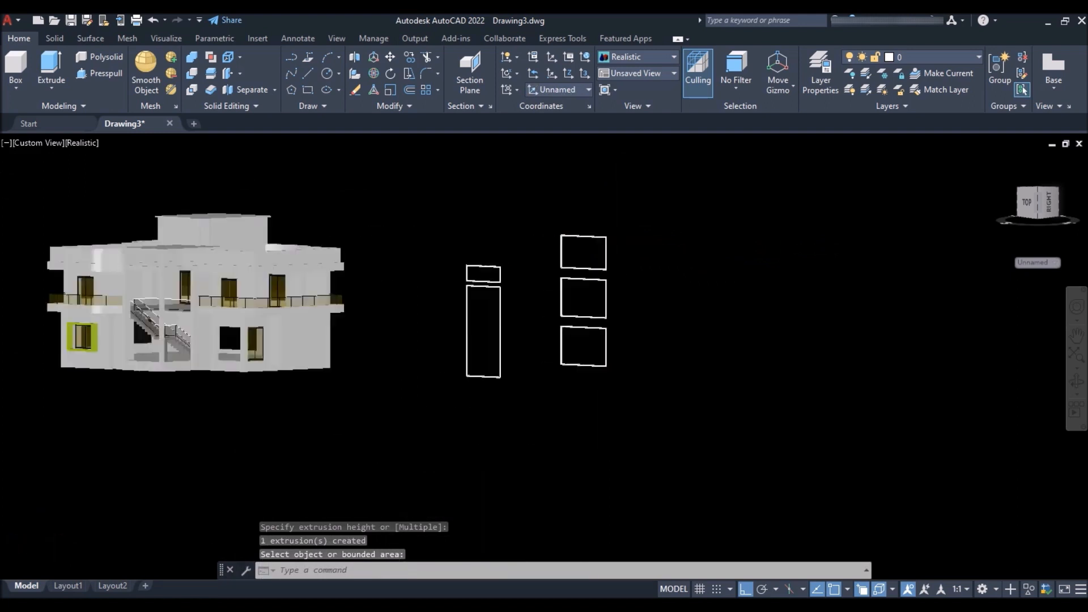
Start the Region command and select the inner polylines of the tall and small front frames.
scroll(464, 277, up, 10)
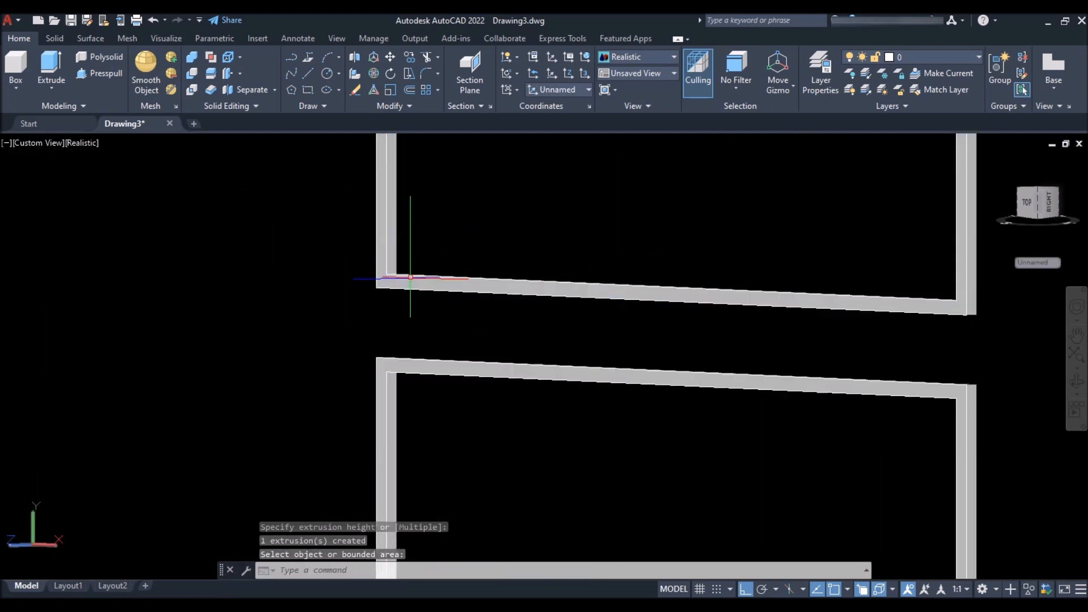
scroll(420, 276, up, 2)
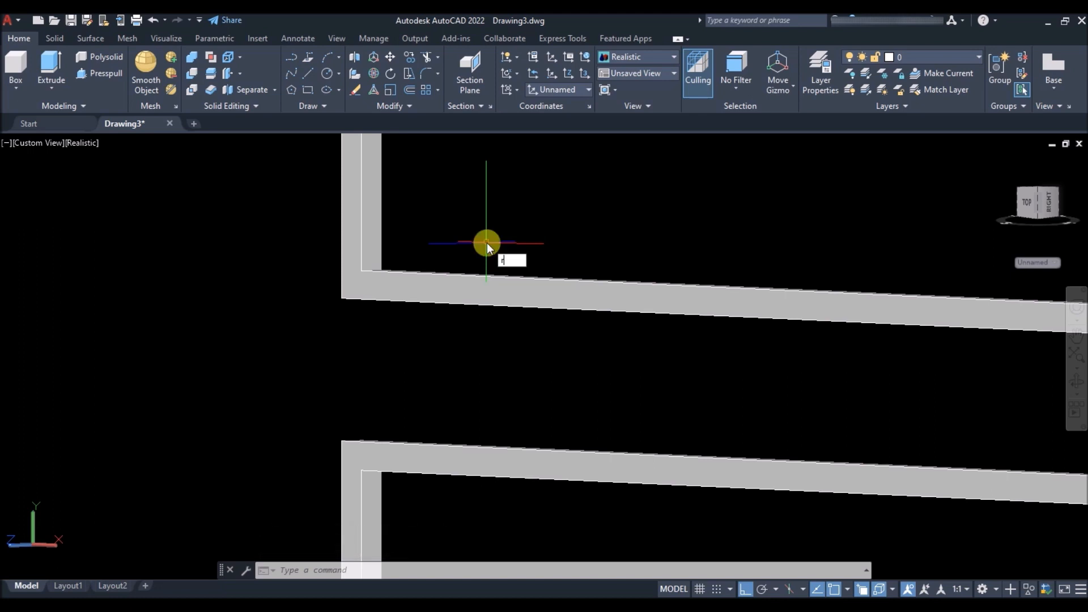
key(Return)
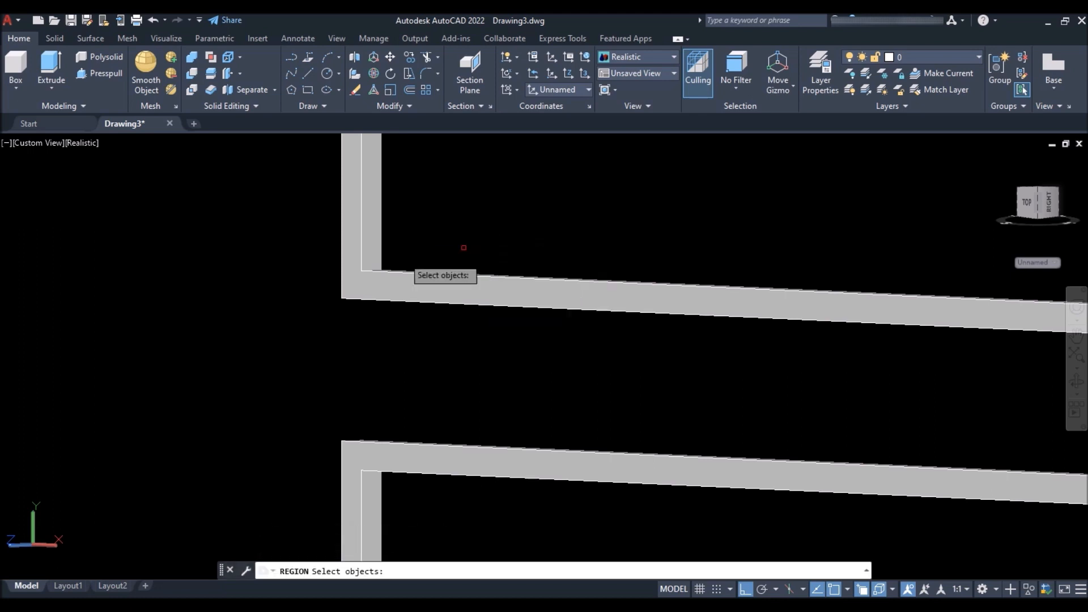
scroll(368, 250, up, 3)
click(369, 252)
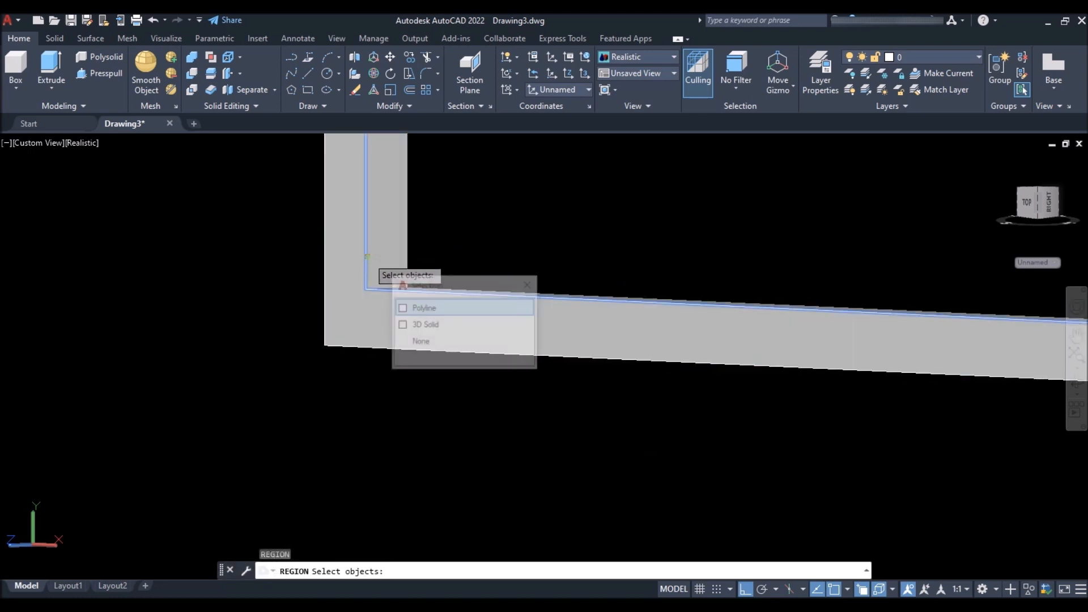
click(426, 309)
scroll(330, 288, down, 5)
scroll(330, 288, up, 5)
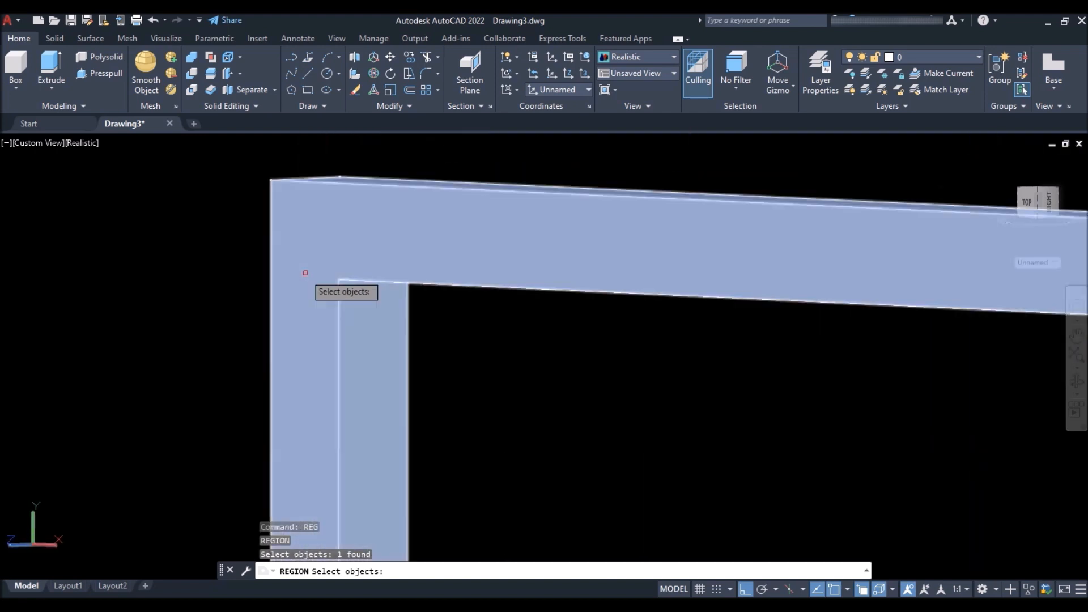
click(346, 303)
click(414, 376)
Add the inner polylines of the three rear frames and convert all five selected outlines into regions.
scroll(238, 289, down, 8)
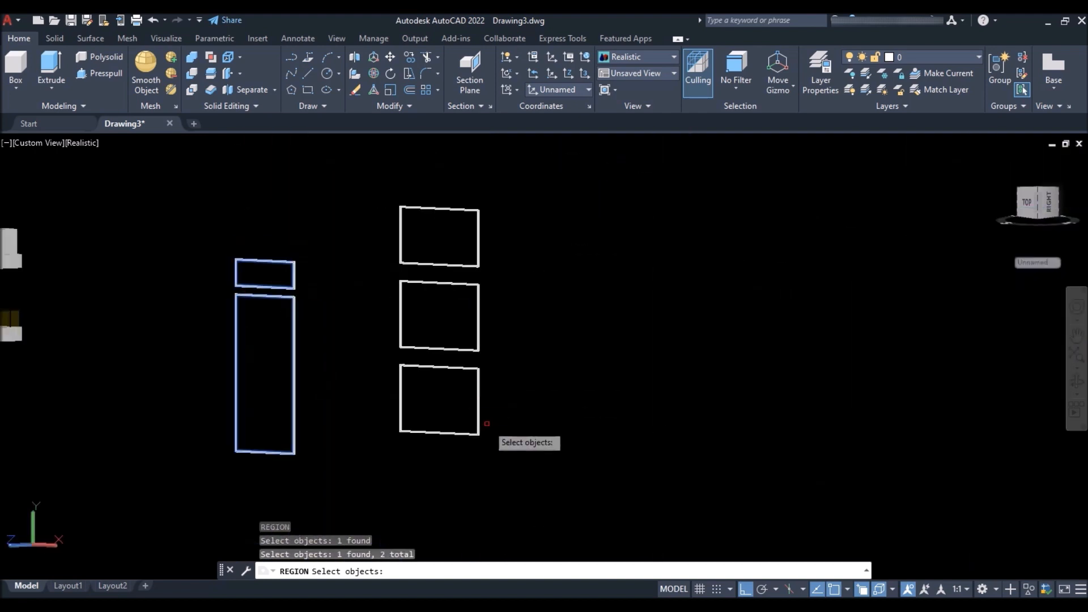
scroll(492, 417, up, 5)
scroll(311, 444, up, 3)
click(189, 386)
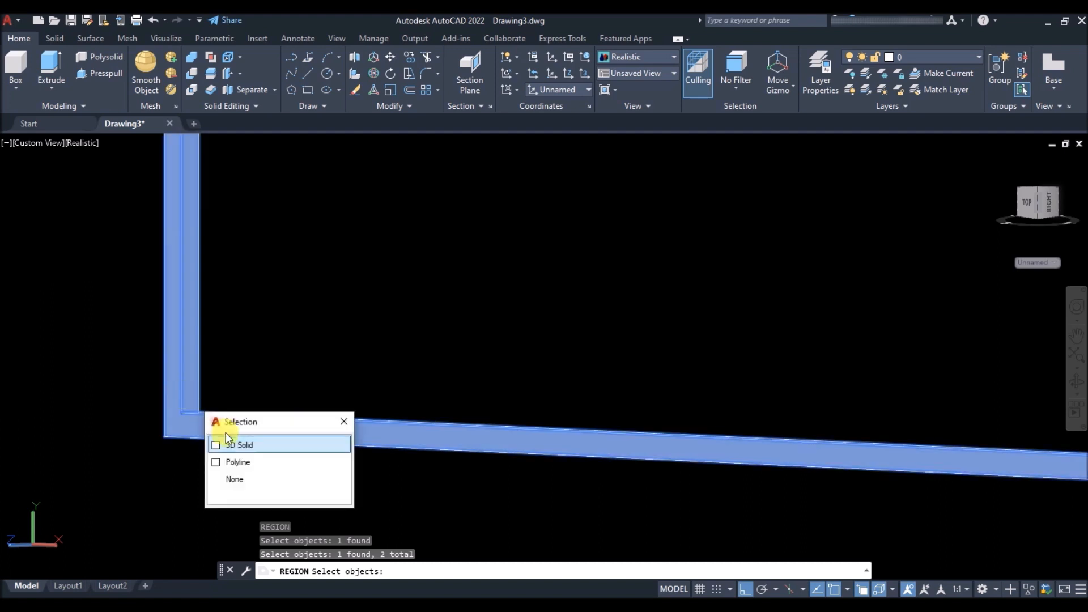
click(227, 444)
scroll(255, 408, down, 5)
scroll(298, 366, up, 5)
scroll(265, 254, up, 2)
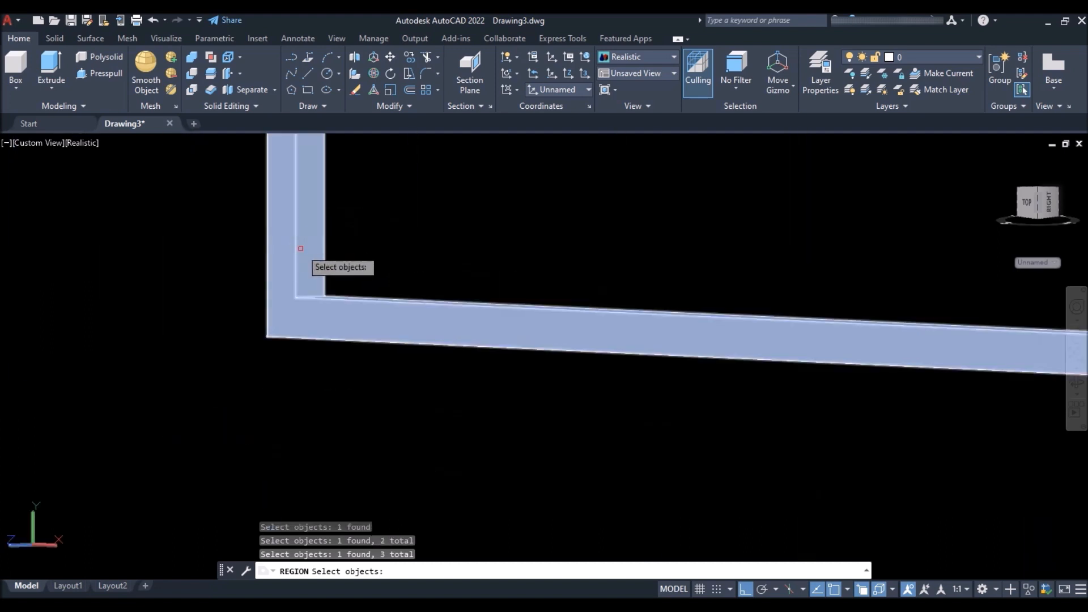
click(298, 248)
click(369, 319)
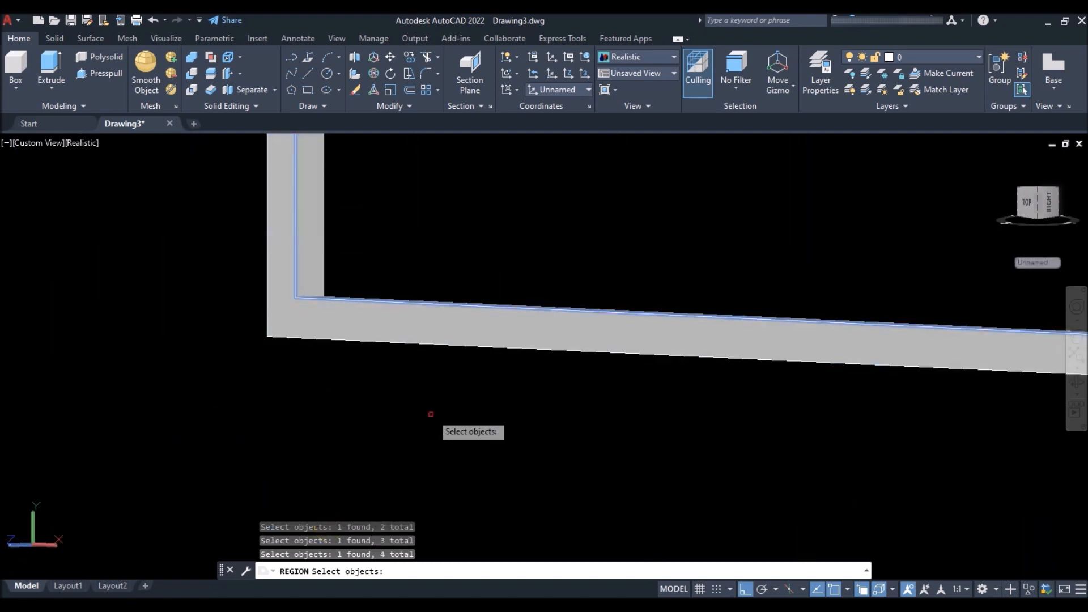
scroll(310, 388, down, 5)
scroll(272, 383, up, 7)
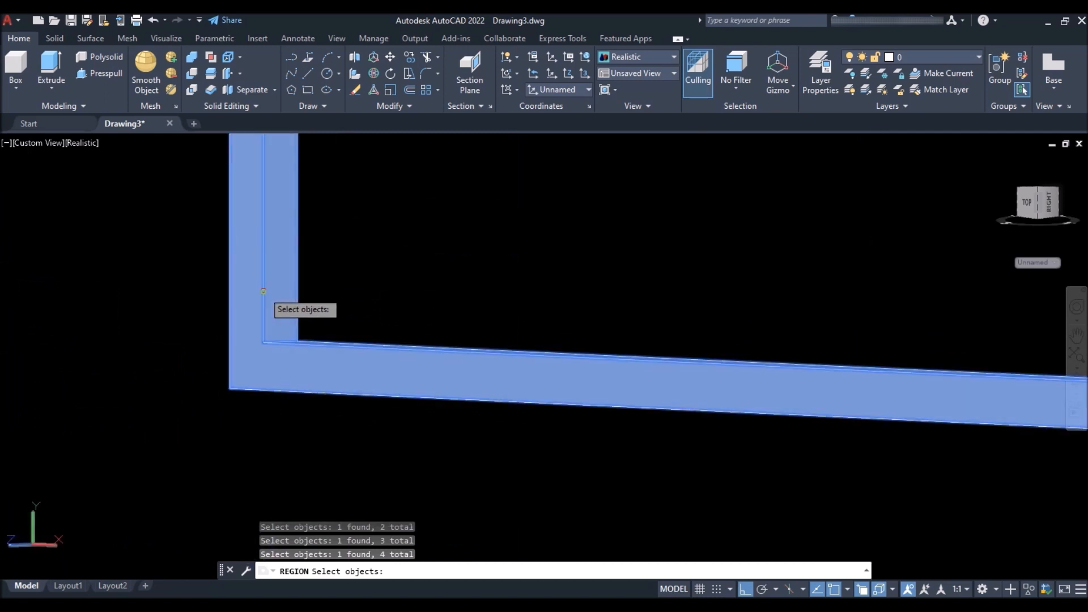
click(275, 309)
click(319, 361)
scroll(399, 318, down, 8)
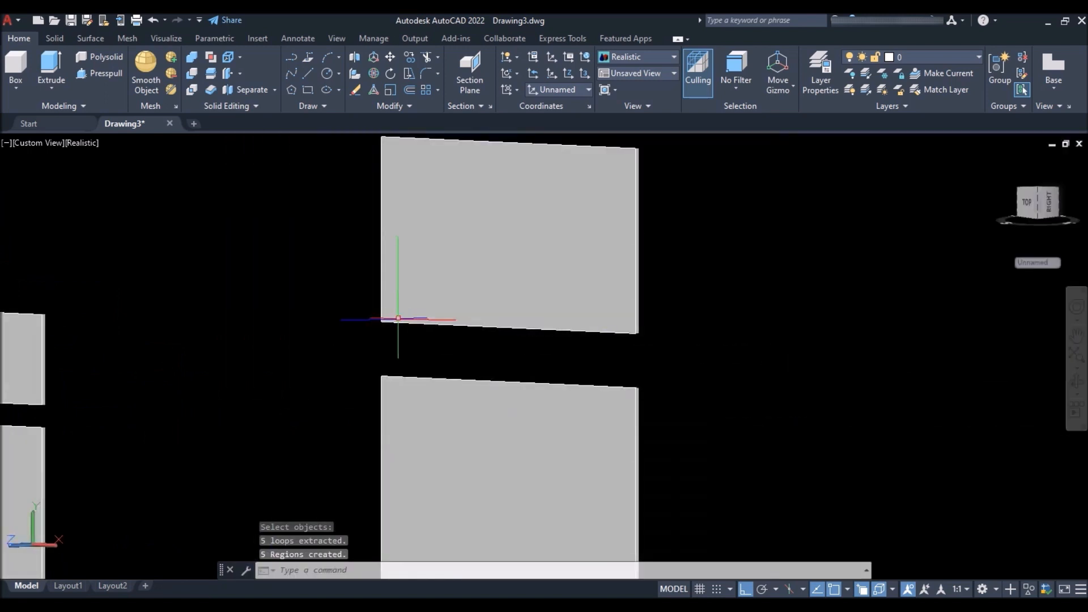
Match the properties of the balcony railing's glass onto the tall and small front window regions.
scroll(486, 287, down, 2)
shift+middle_drag(612, 289, 602, 296)
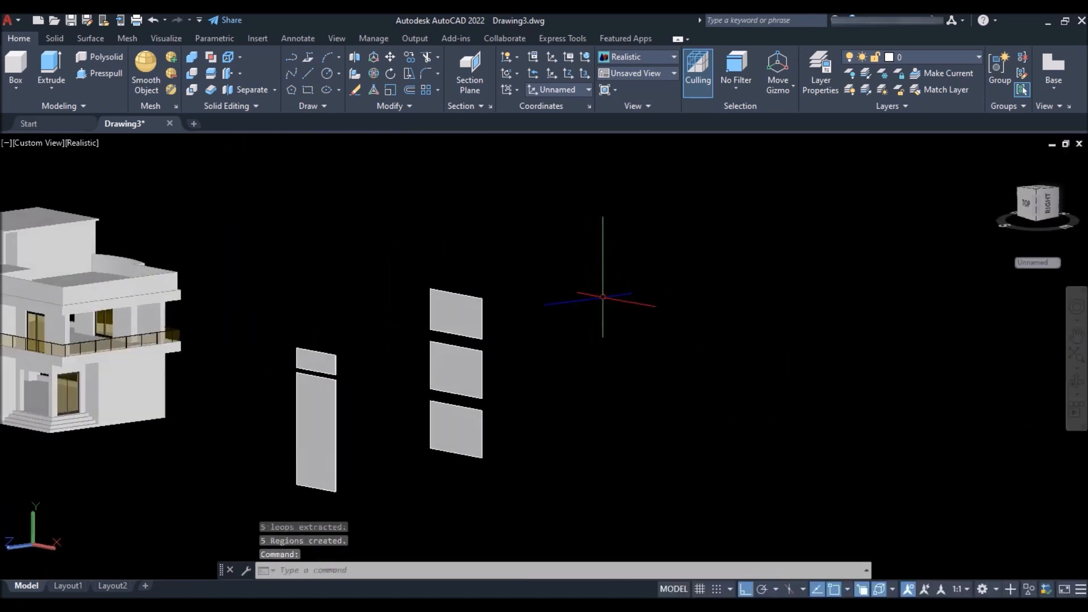
scroll(448, 295, down, 3)
scroll(217, 322, up, 4)
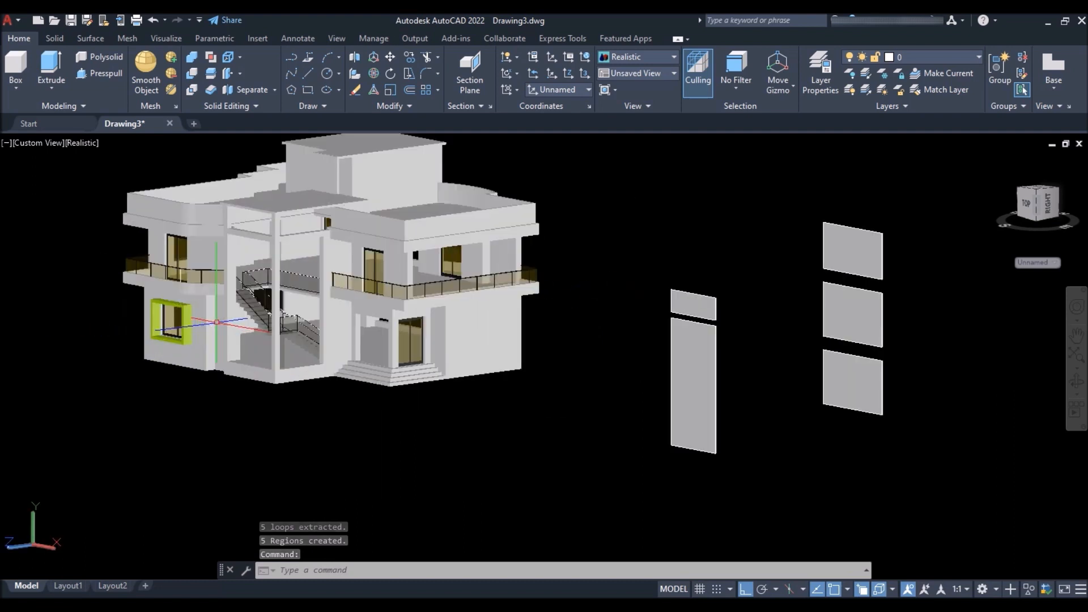
scroll(433, 295, up, 5)
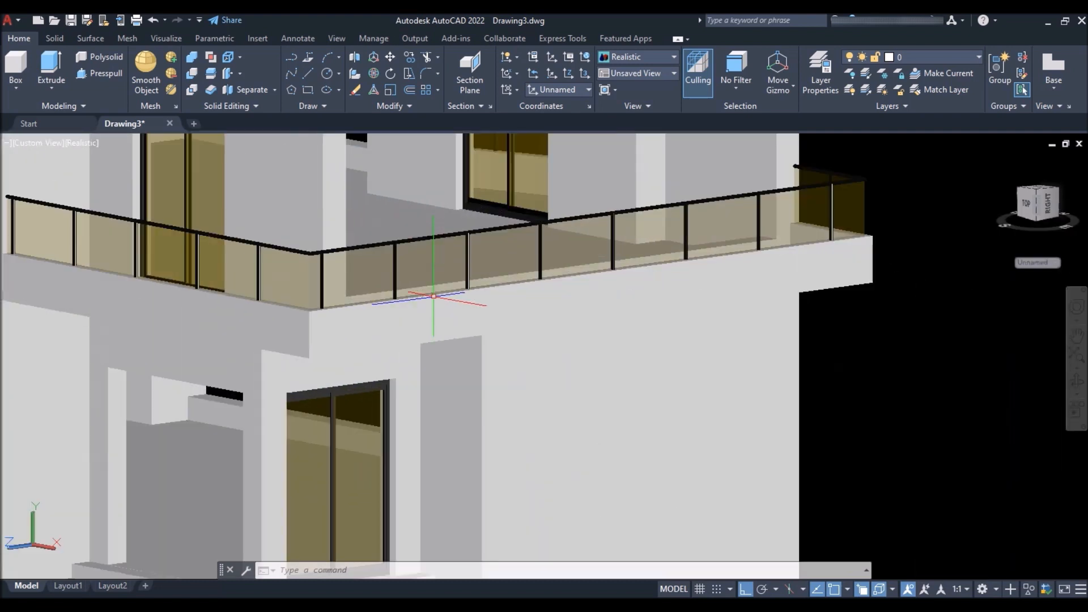
text(Ma)
key(Return)
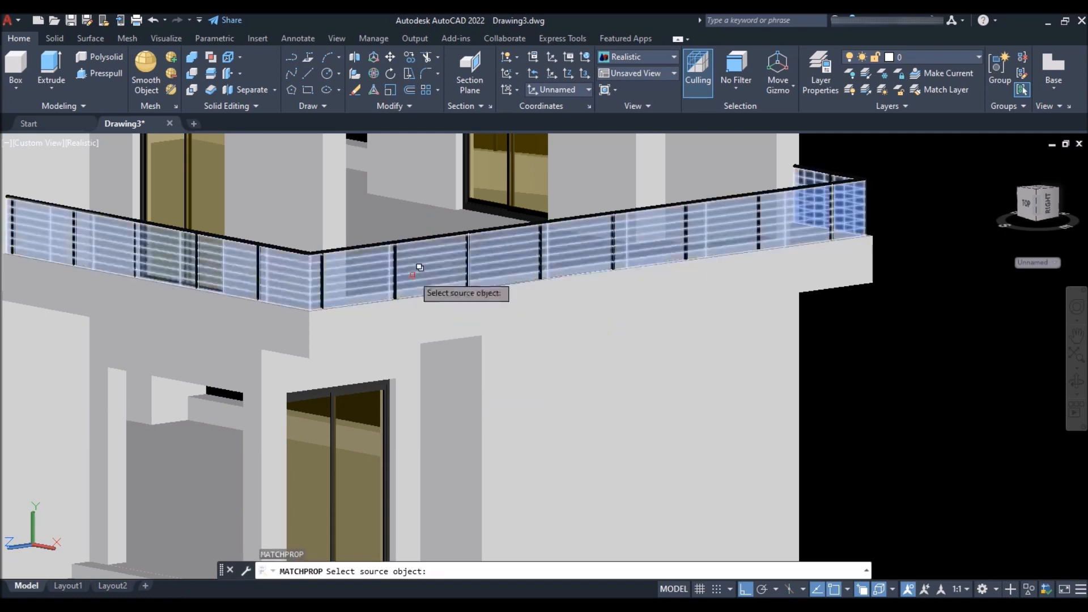
click(425, 261)
click(504, 316)
scroll(315, 286, down, 8)
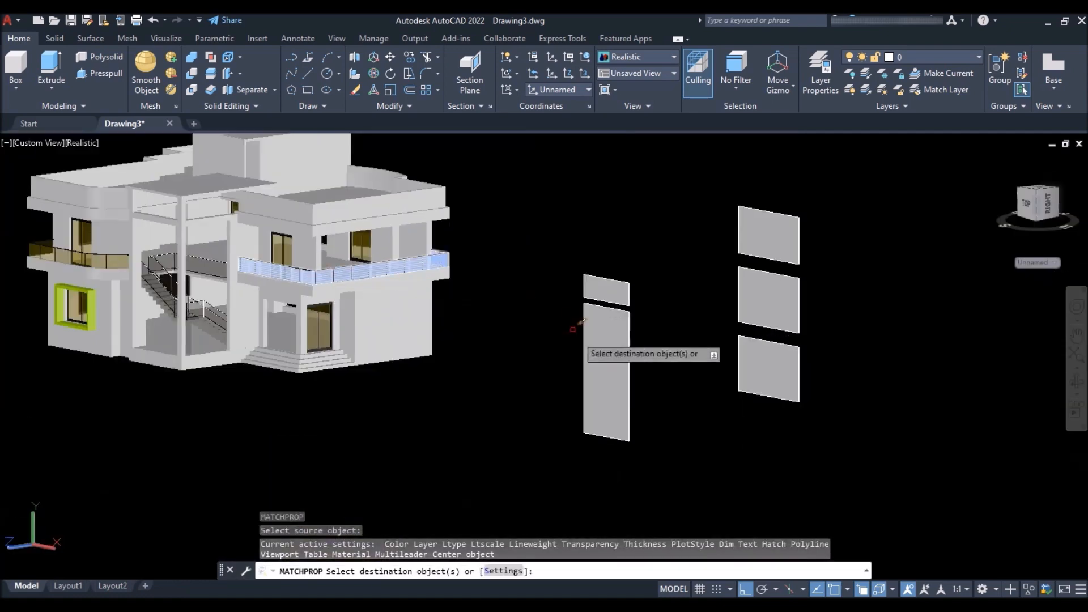
click(608, 356)
scroll(611, 300, up, 3)
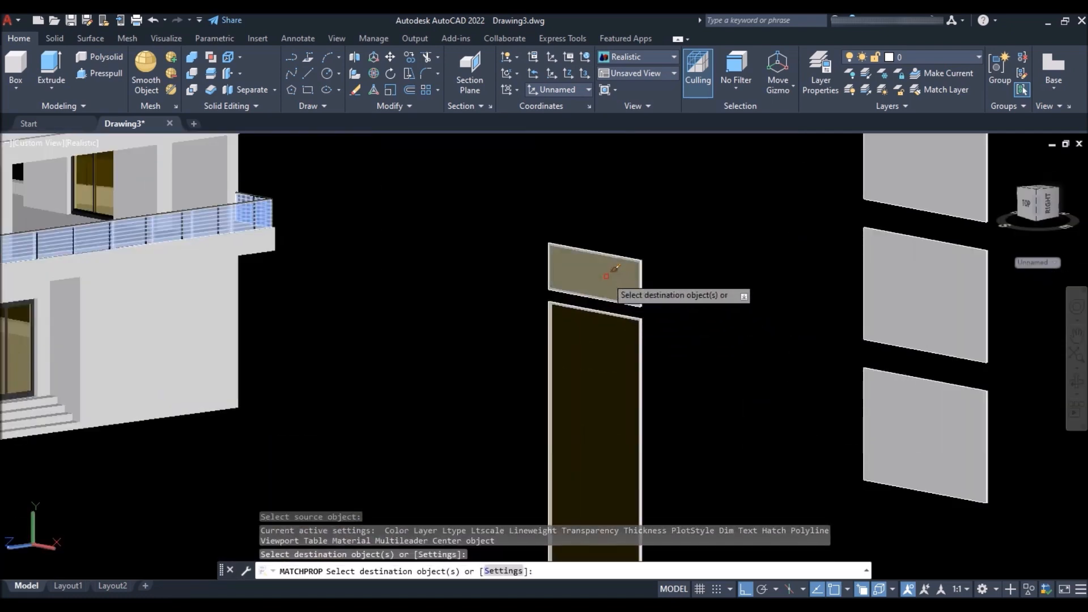
click(606, 276)
Apply the same glass properties to the three rear window regions and finish matching.
click(931, 165)
click(929, 287)
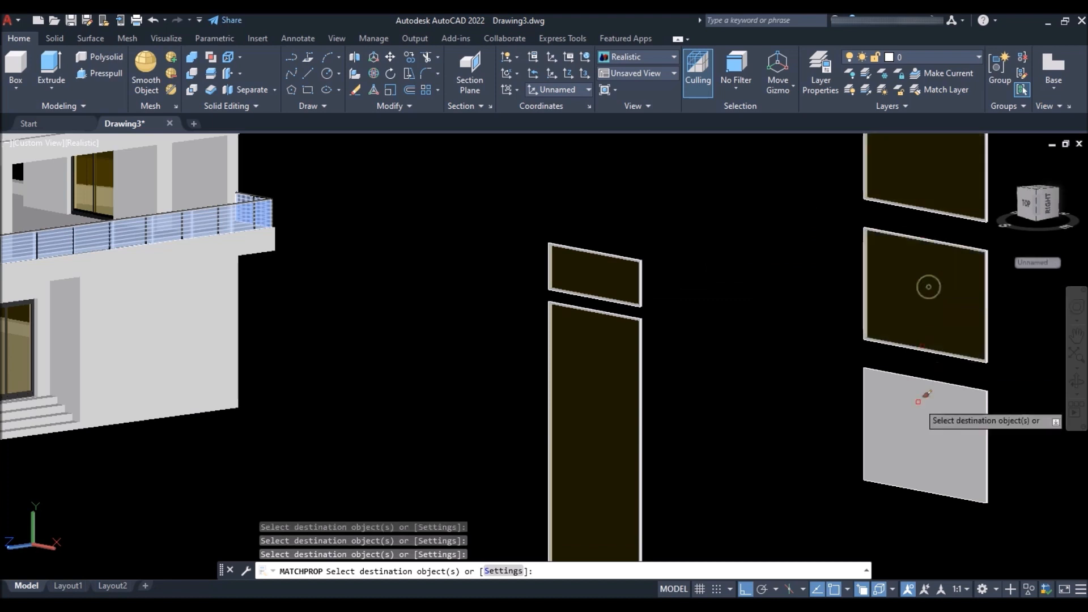
click(919, 402)
key(Return)
Match the properties of the black balcony railing metalwork onto the small and tall front window frames.
key(Return)
scroll(264, 192, up, 13)
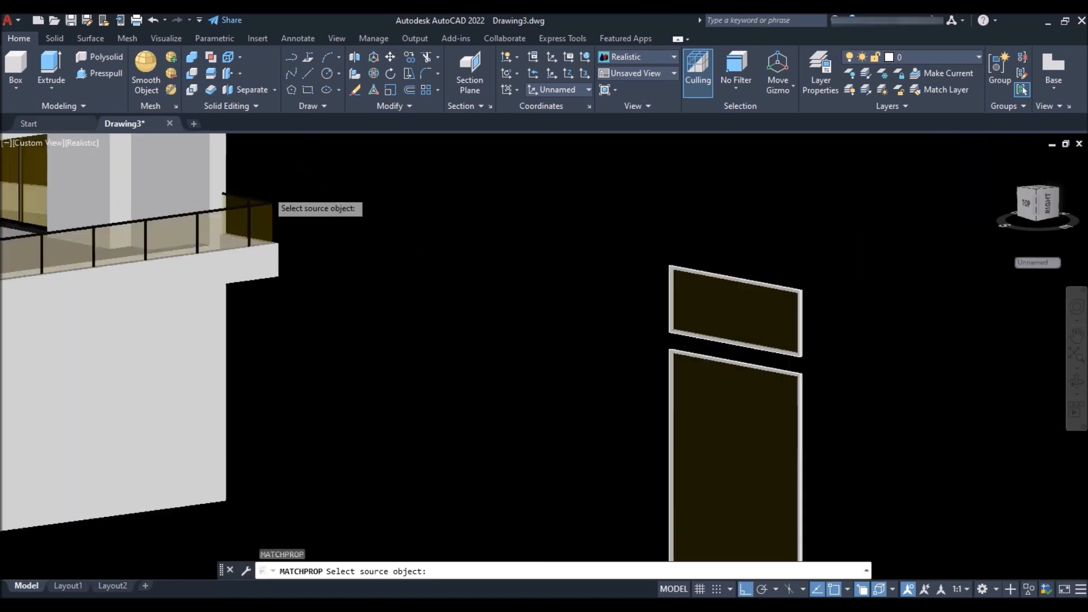
click(285, 271)
scroll(265, 246, down, 10)
scroll(645, 291, up, 6)
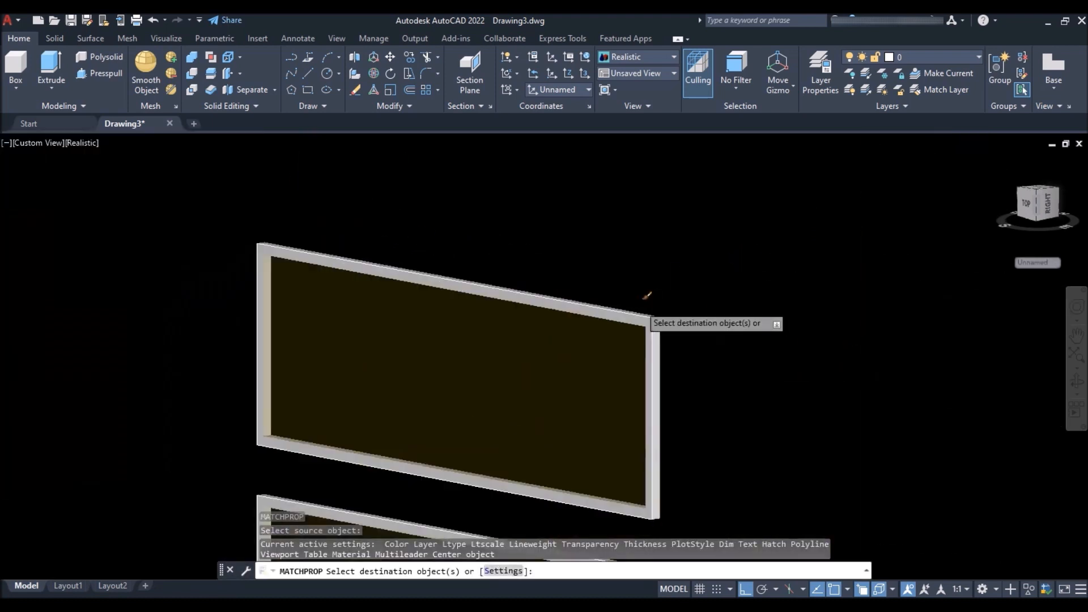
click(628, 258)
scroll(570, 170, down, 4)
scroll(567, 238, up, 6)
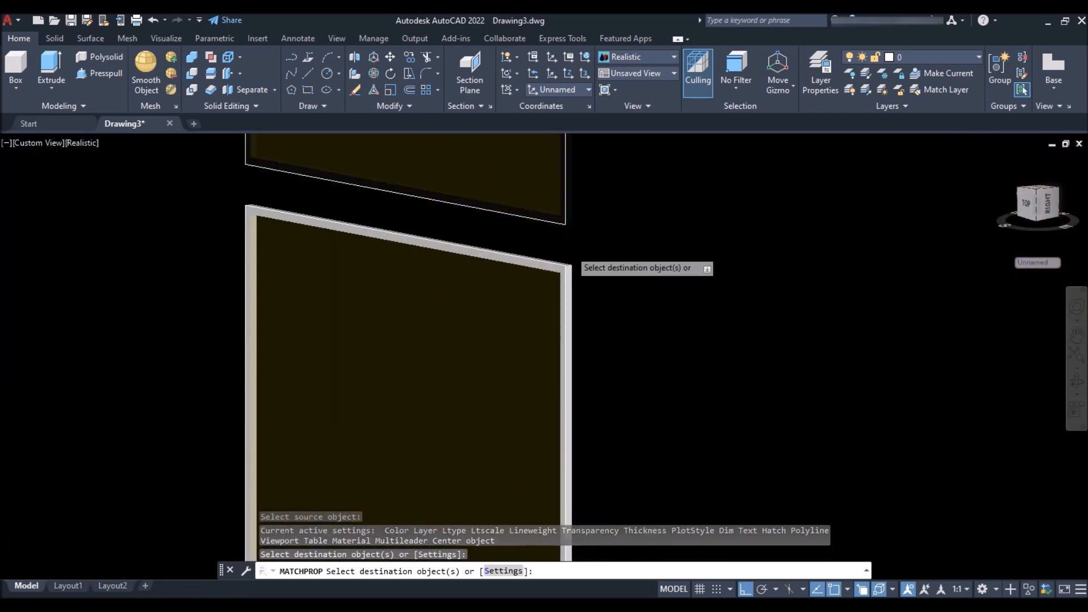
click(504, 272)
Apply the same black railing properties to the three rear window frames and finish matching.
scroll(482, 270, down, 9)
scroll(567, 289, up, 8)
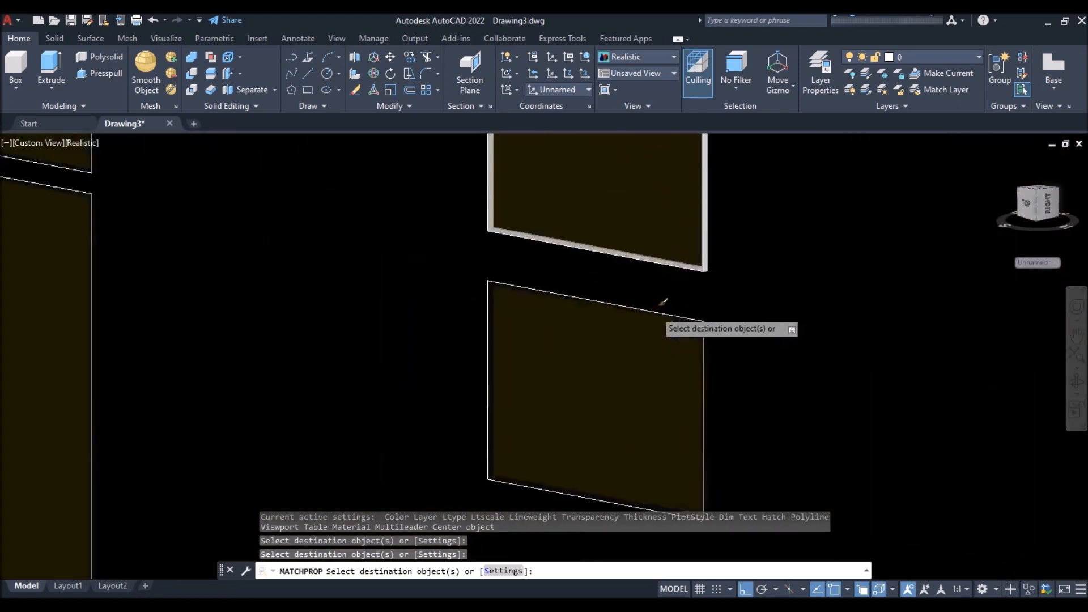
click(693, 335)
scroll(725, 203, down, 8)
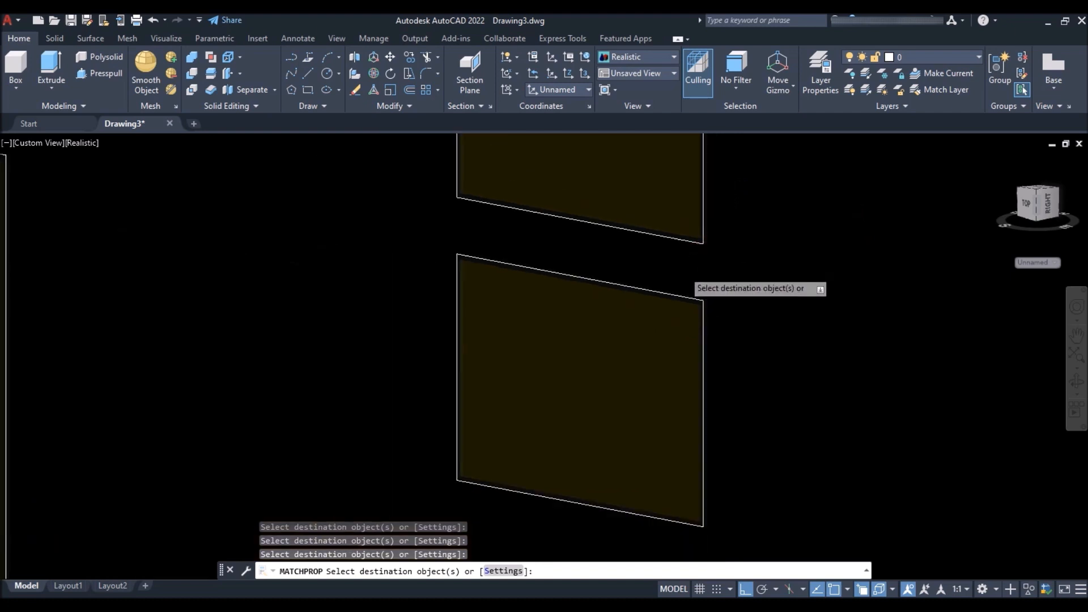
scroll(699, 161, up, 7)
key(Return)
scroll(656, 235, down, 9)
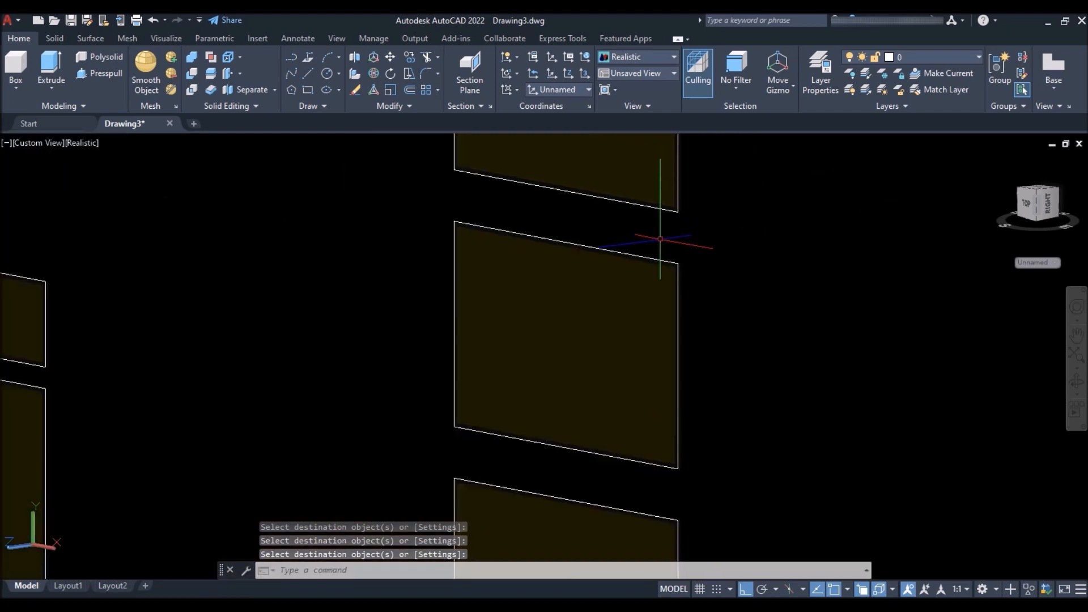
Delete the leftover white rectangle outlining the small front window frame.
scroll(505, 231, up, 10)
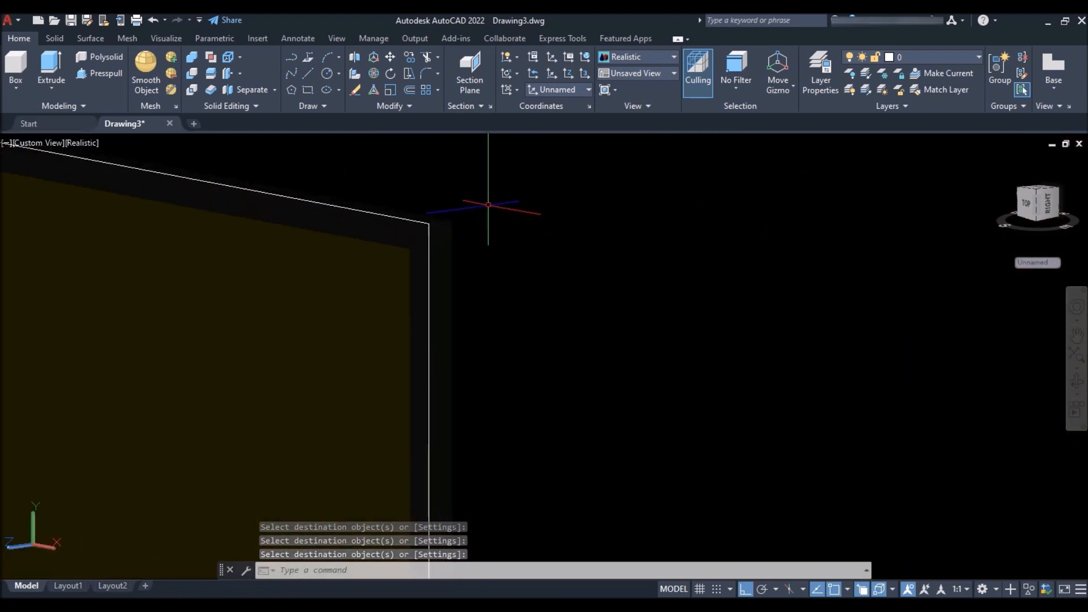
click(454, 207)
click(425, 232)
scroll(486, 262, down, 8)
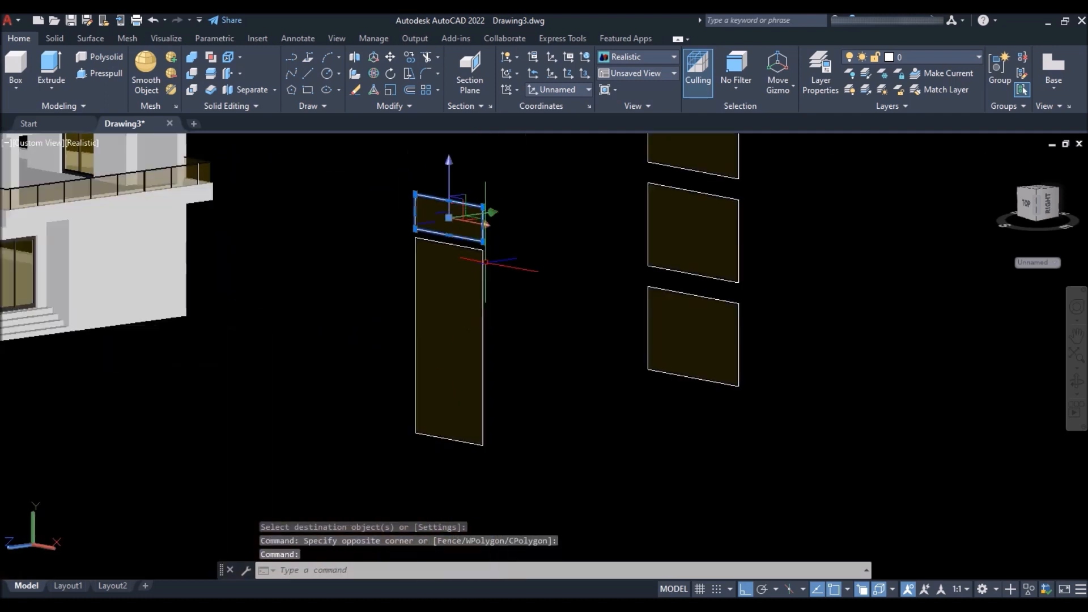
scroll(485, 262, up, 6)
click(578, 238)
click(510, 316)
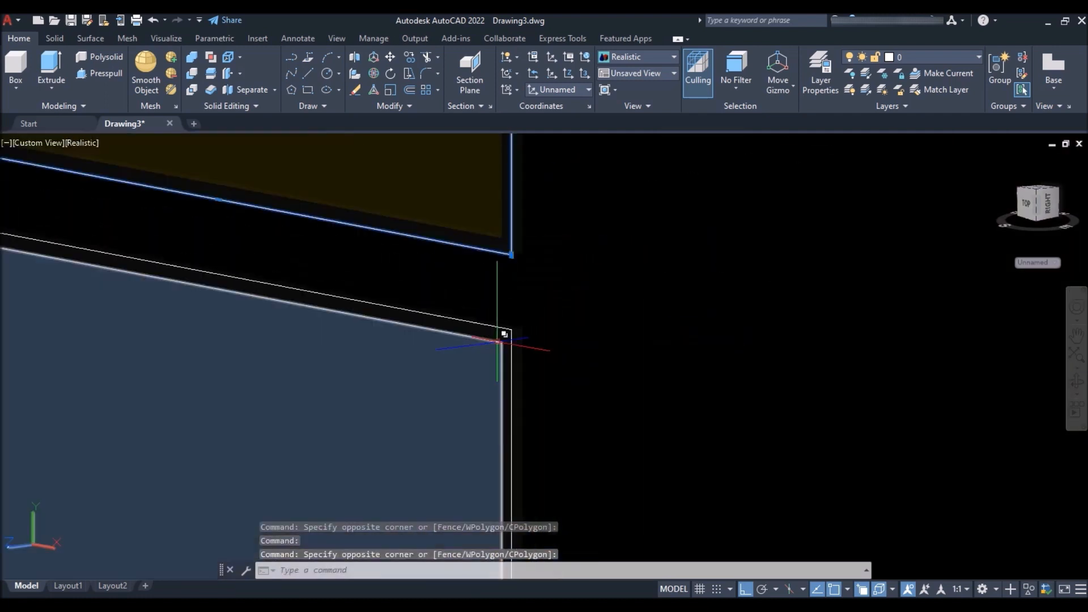
key(Delete)
Delete the leftover white rectangle outlining the tall front window frame.
click(559, 292)
click(493, 333)
scroll(507, 324, up, 2)
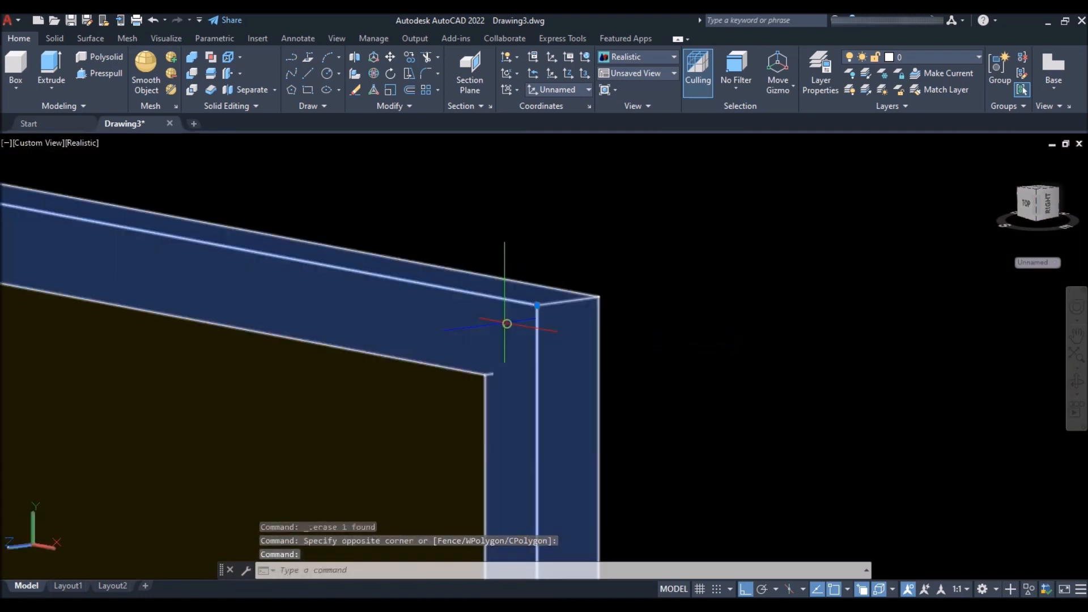
key(Delete)
Delete the three leftover white rectangles outlining the rear window frames, keeping the black frames and glass panes.
scroll(485, 340, down, 8)
scroll(617, 250, up, 5)
scroll(629, 208, down, 3)
click(699, 193)
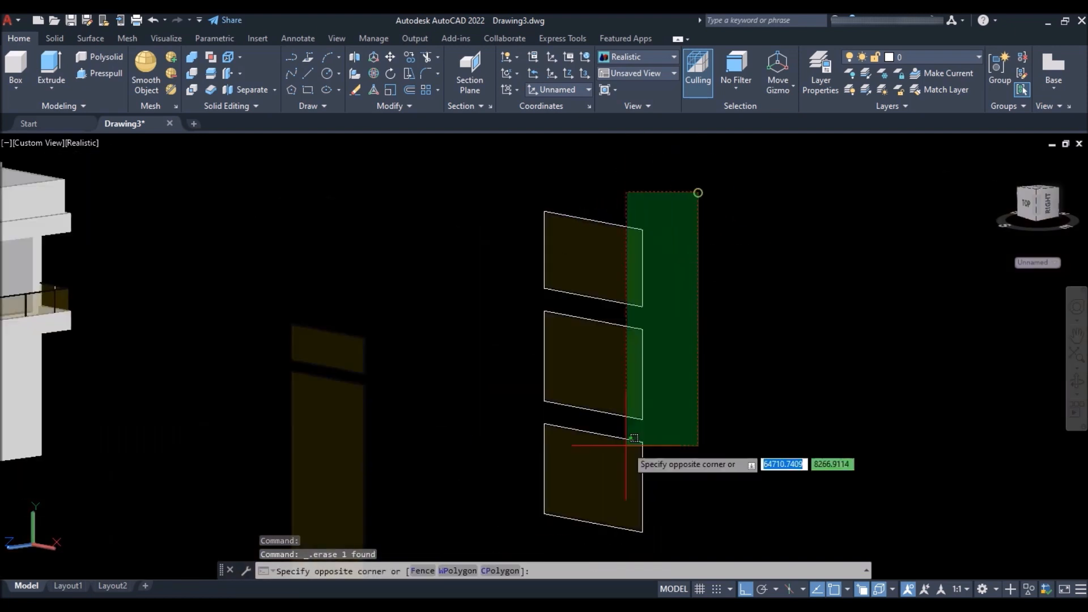
click(643, 545)
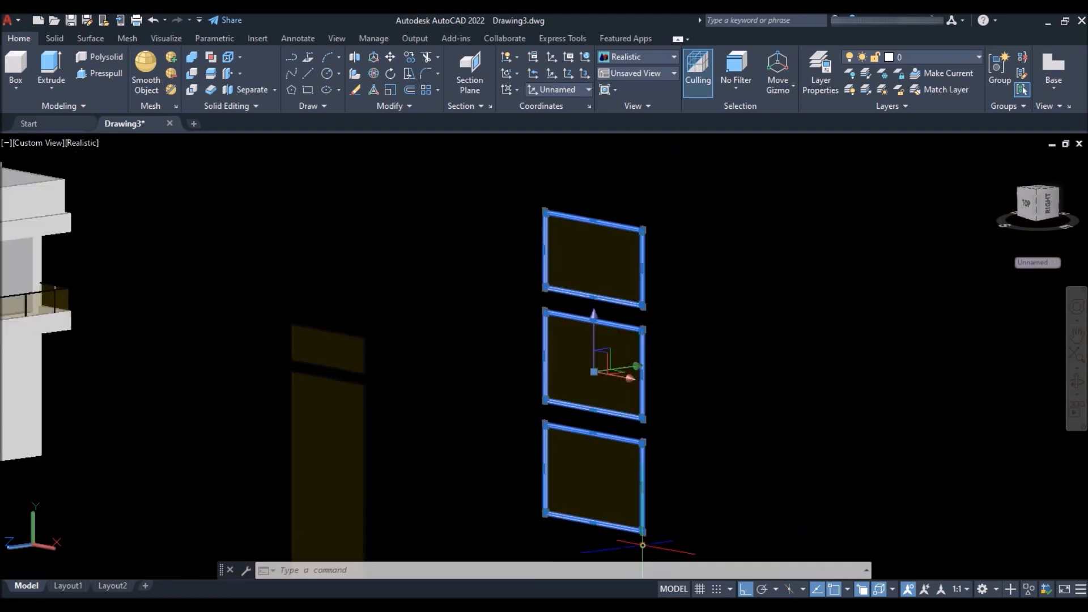
scroll(654, 302, up, 11)
shift+click(664, 233)
shift+click(622, 302)
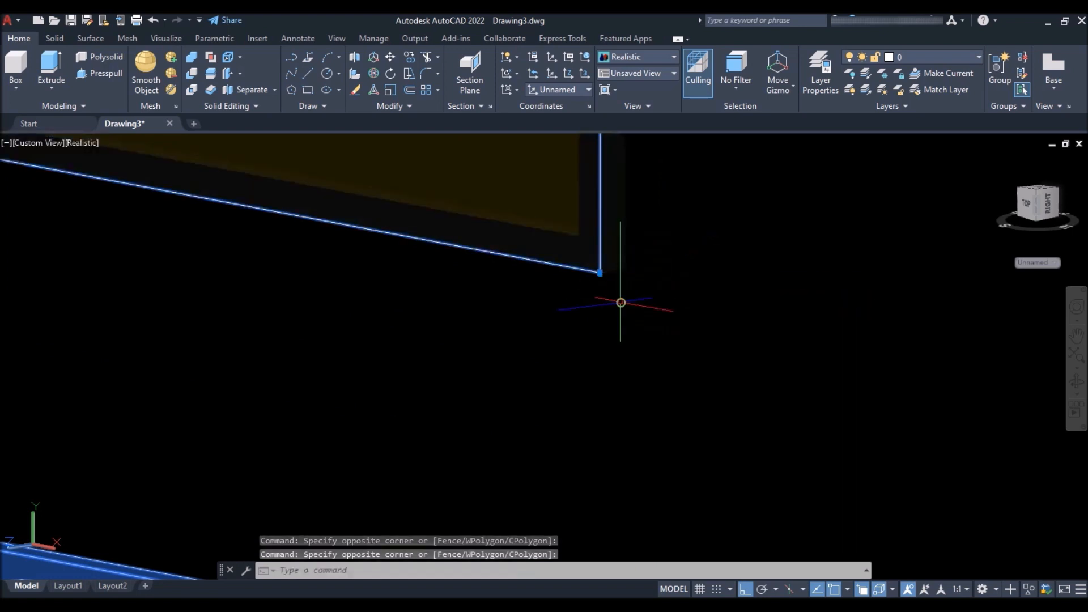
scroll(564, 170, down, 5)
scroll(594, 389, up, 8)
shift+click(603, 241)
shift+click(550, 316)
scroll(529, 136, down, 5)
scroll(528, 135, down, 5)
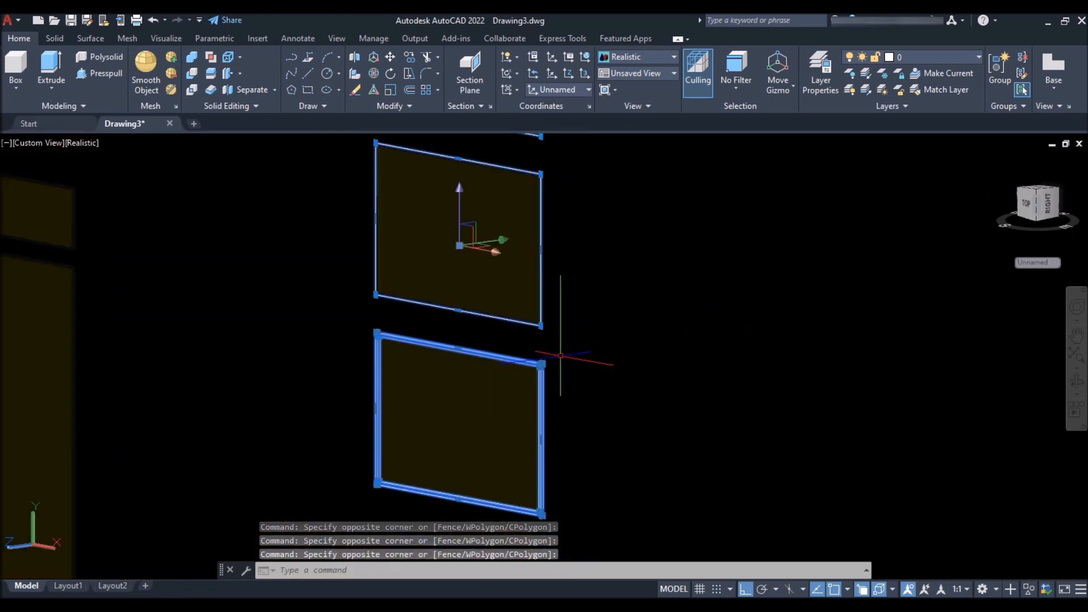
scroll(552, 225, up, 6)
shift+click(534, 287)
key(Delete)
scroll(514, 294, down, 6)
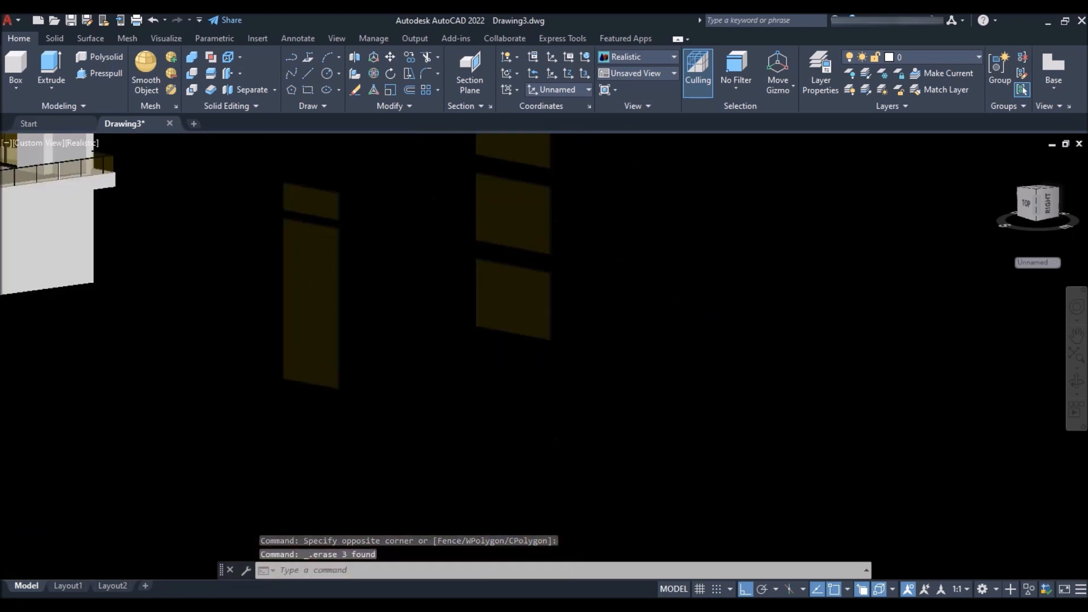
Group the frames and panes of the two front windows, and group those of the three rear windows separately.
click(455, 181)
click(327, 379)
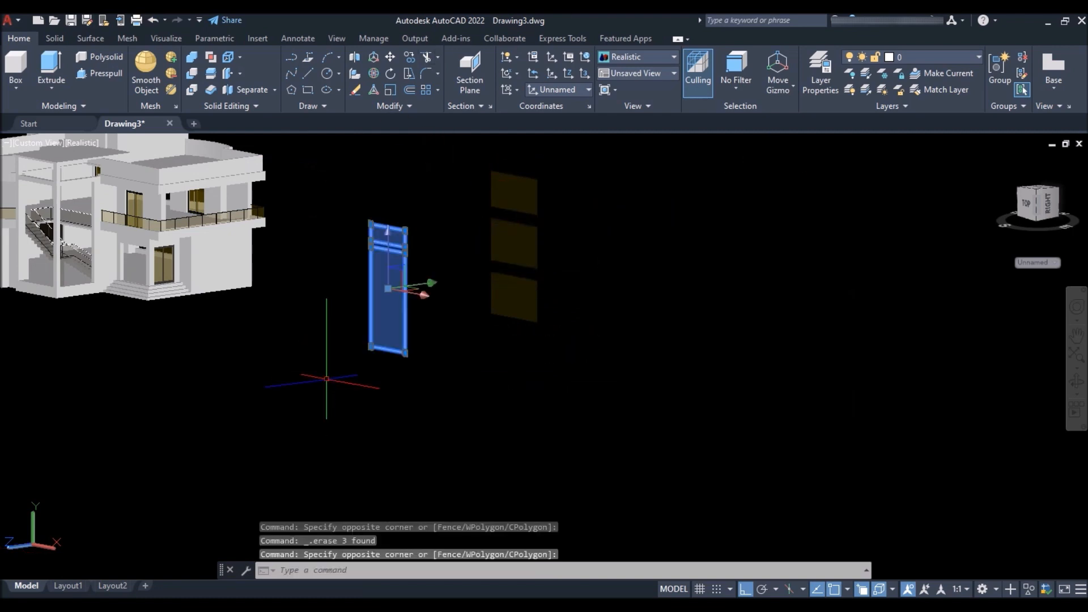
key(Return)
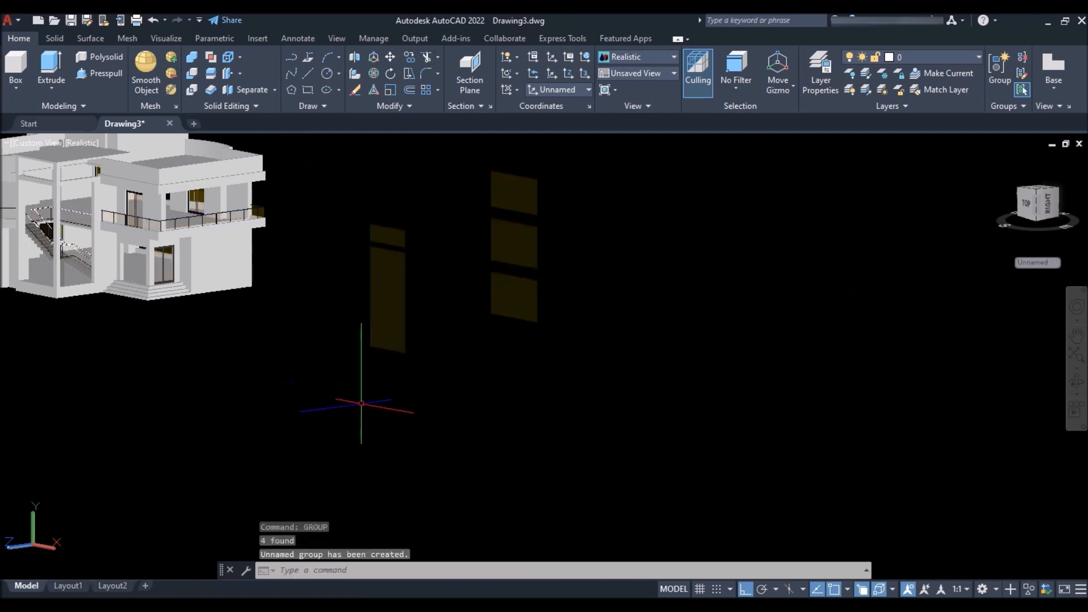
key(Return)
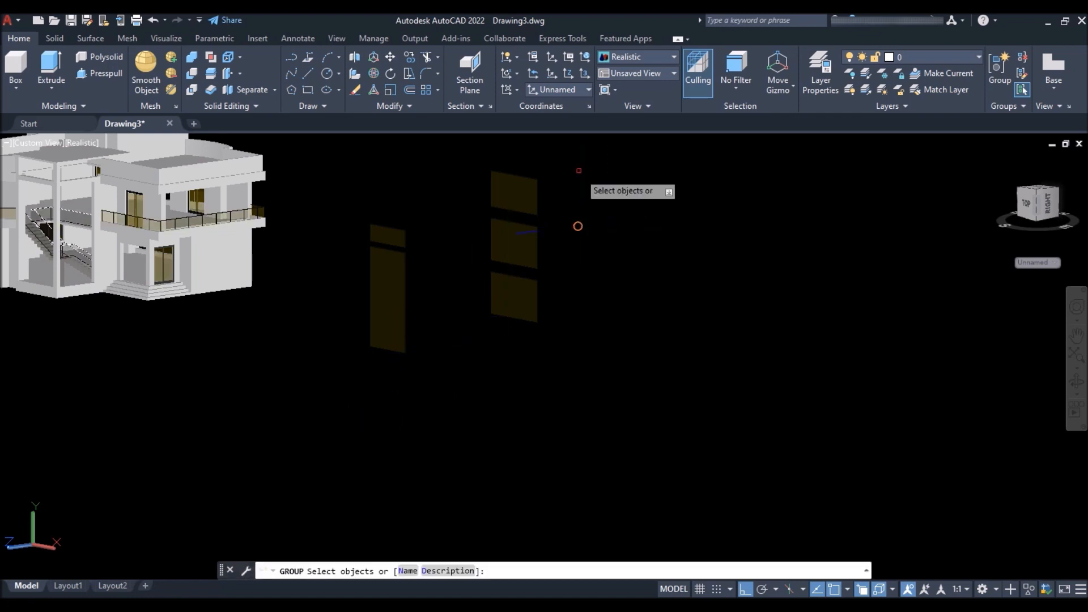
click(465, 342)
key(Return)
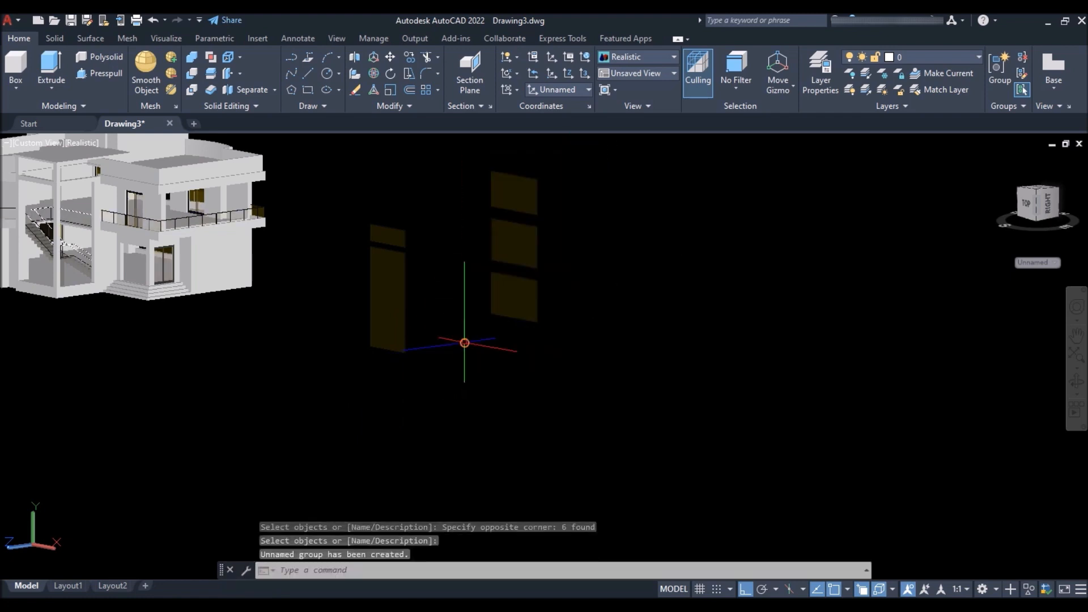
Move the front window group from the midpoint of its lower corner edge to the lower corner of the house's front stairwell opening.
scroll(648, 385, down, 2)
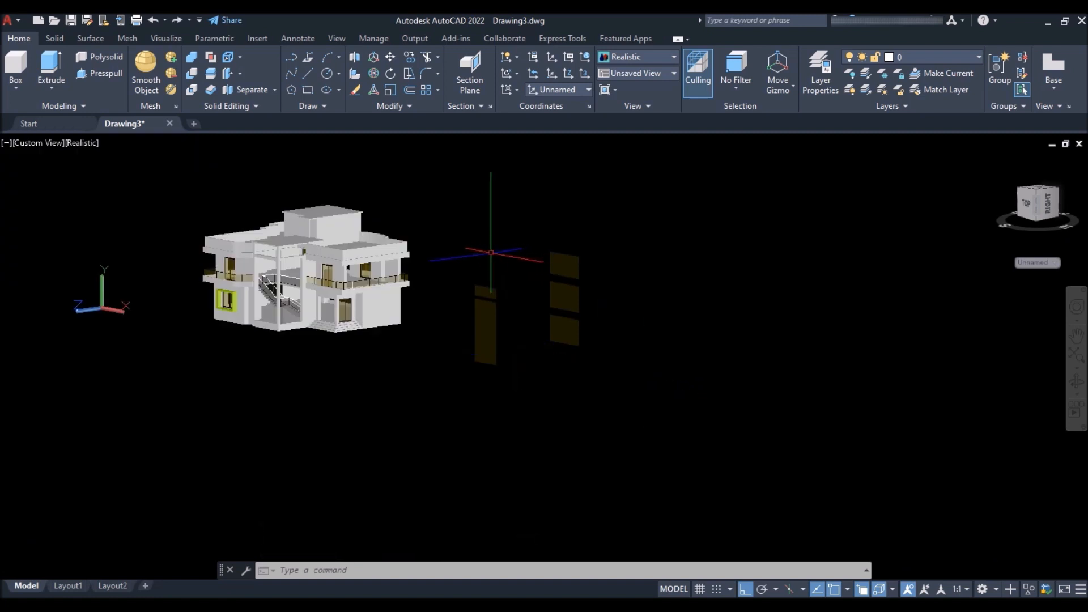
key(Return)
click(513, 256)
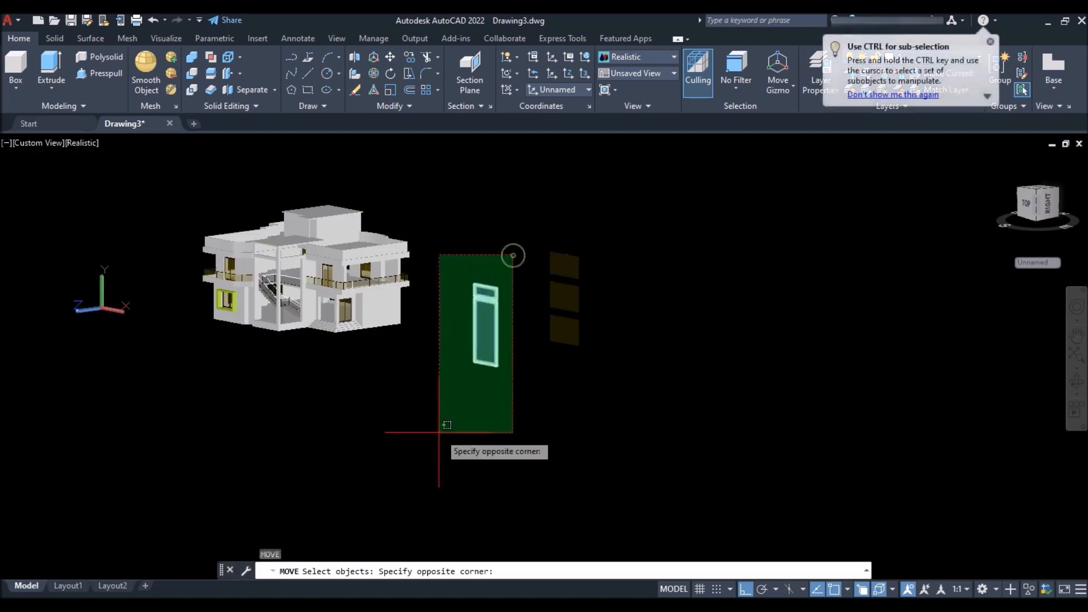
key(Return)
scroll(485, 367, up, 6)
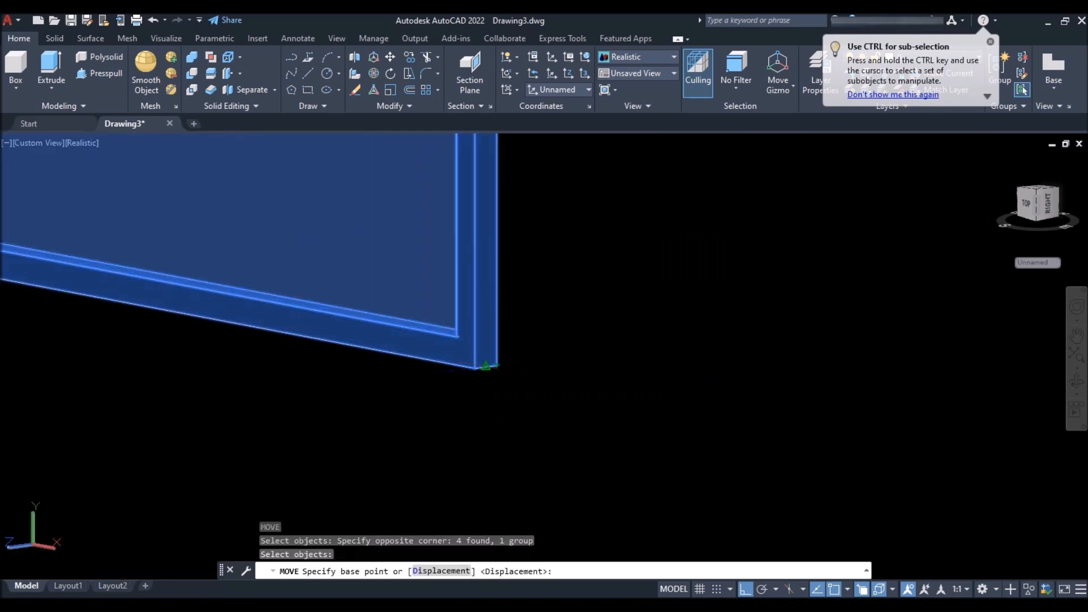
click(486, 367)
scroll(573, 352, down, 6)
scroll(584, 272, up, 7)
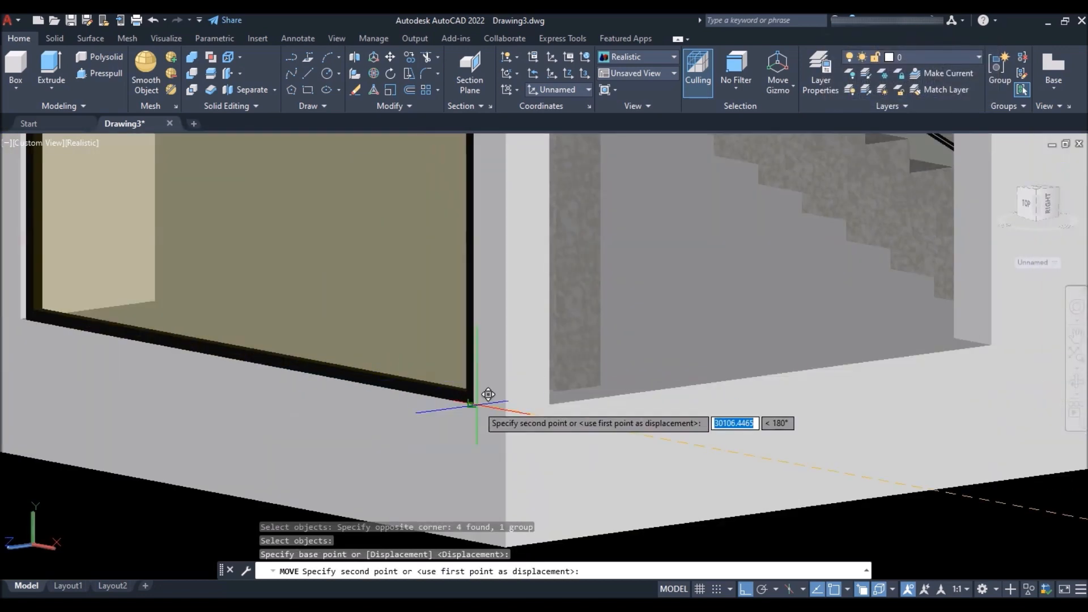
click(493, 391)
scroll(398, 418, down, 8)
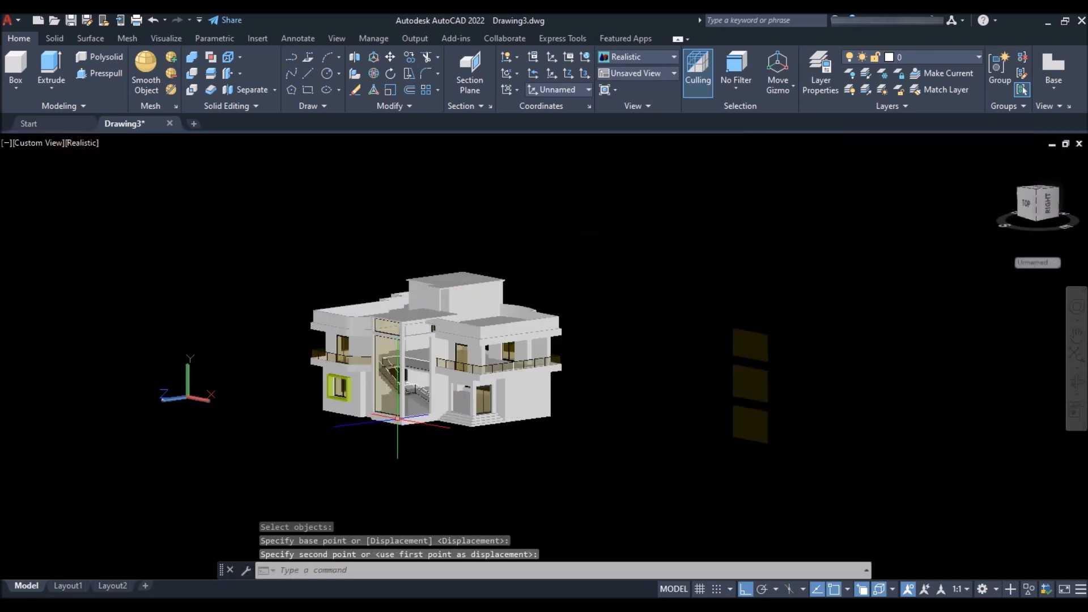
Move the group of three rear windows by its lower corner into the matching openings in the rear wall of the house.
click(675, 499)
right_click(829, 262)
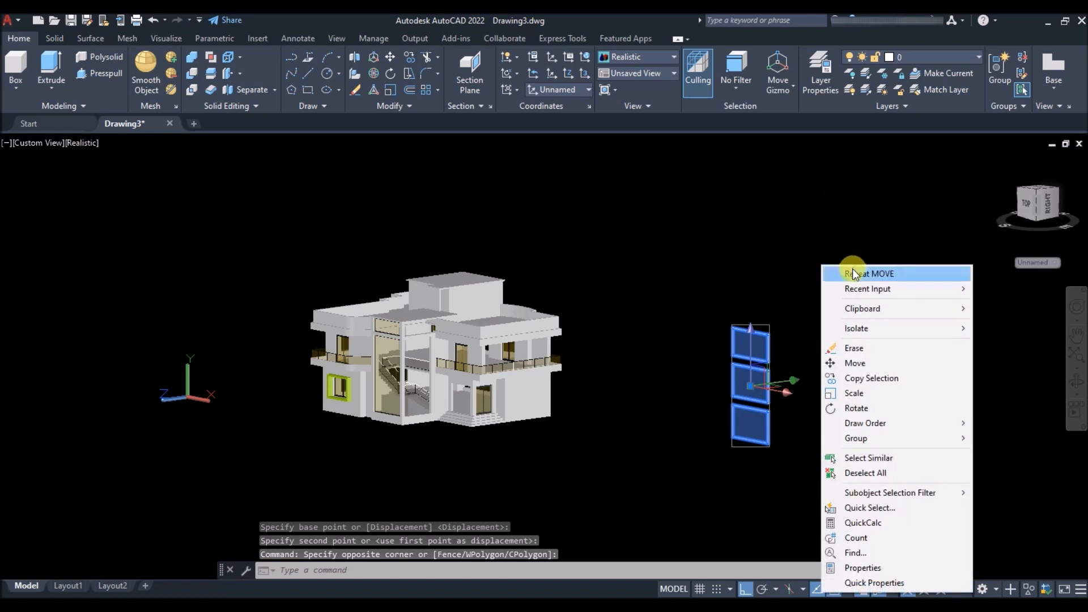
click(854, 274)
scroll(754, 448, up, 10)
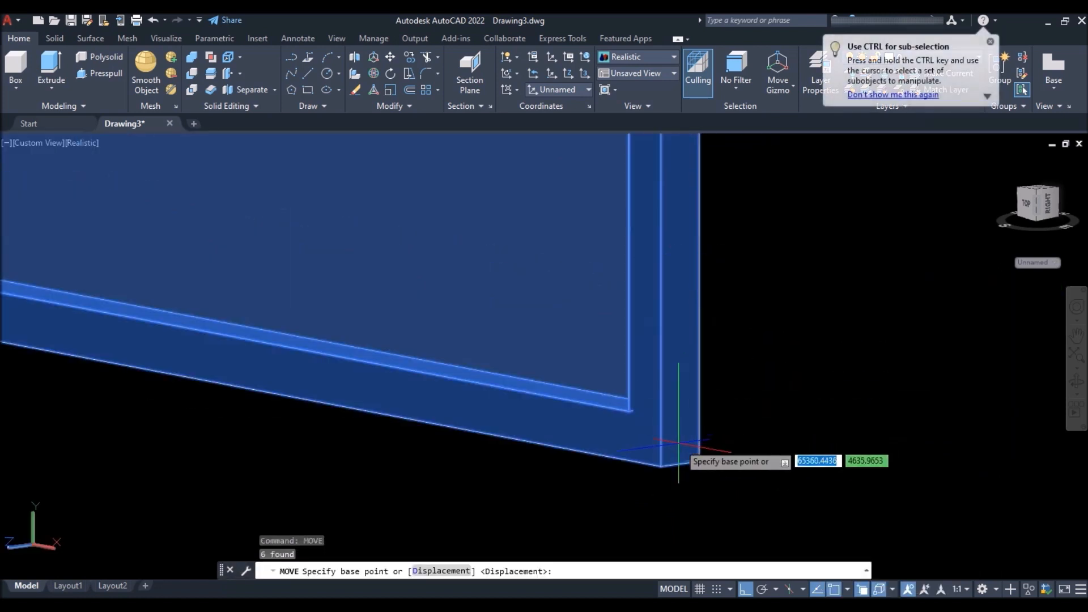
click(678, 445)
scroll(702, 359, down, 10)
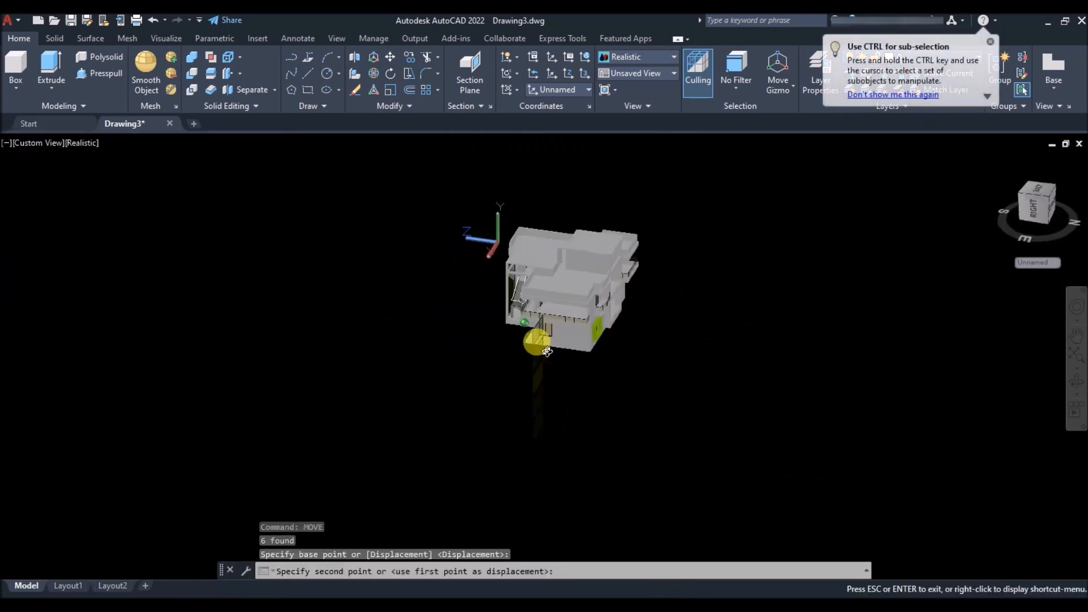
scroll(547, 351, up, 10)
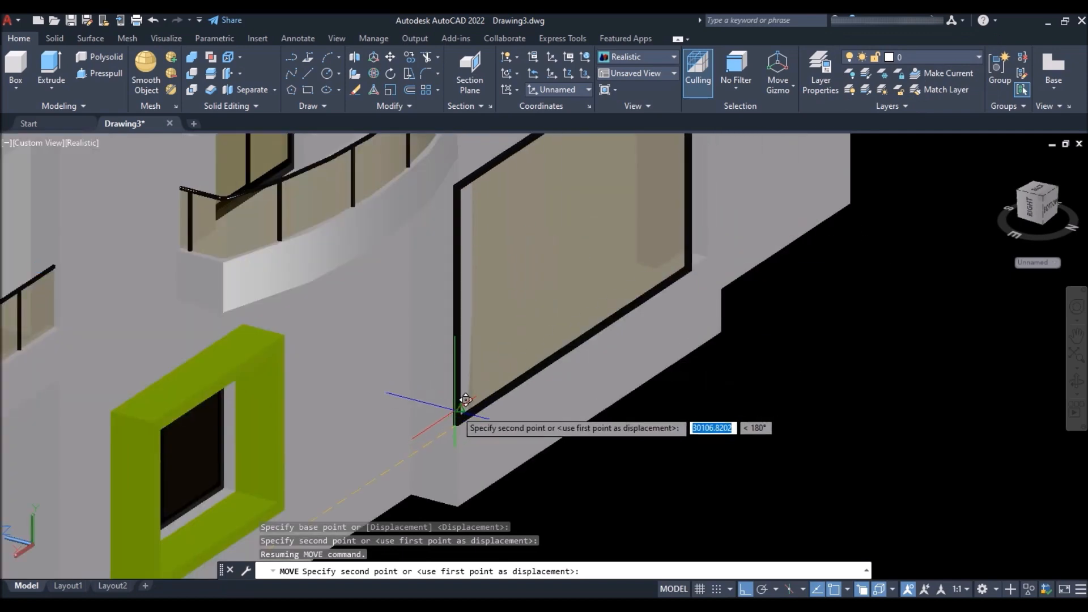
click(466, 400)
scroll(433, 401, down, 10)
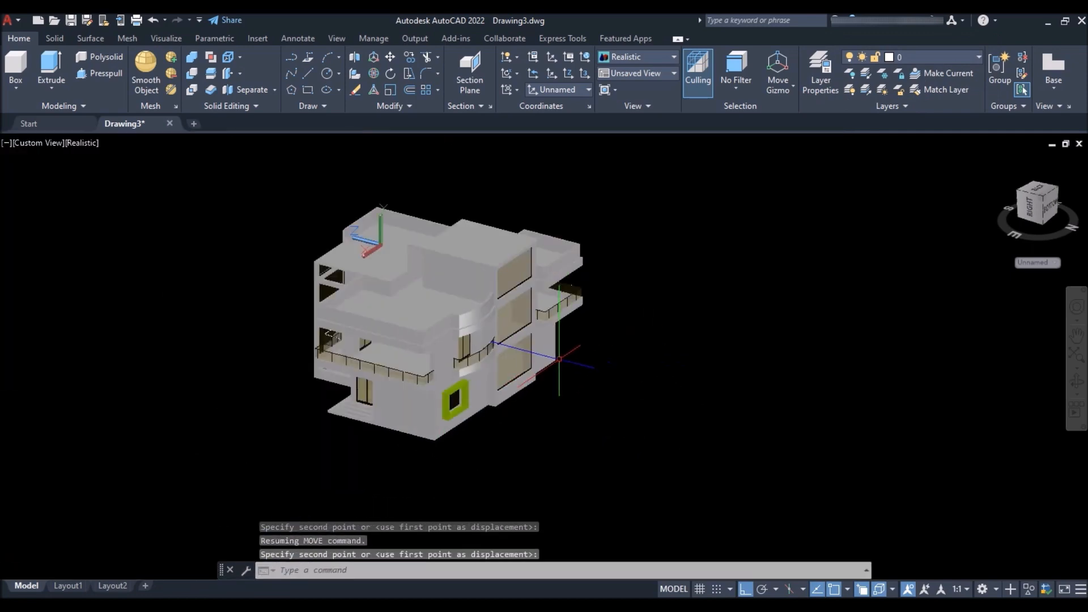
Examine the house from the rear and front to check how the new windows sit in their openings.
shift+middle_drag(559, 359, 609, 342)
shift+middle_drag(464, 317, 74, 314)
click(401, 299)
scroll(400, 299, up, 4)
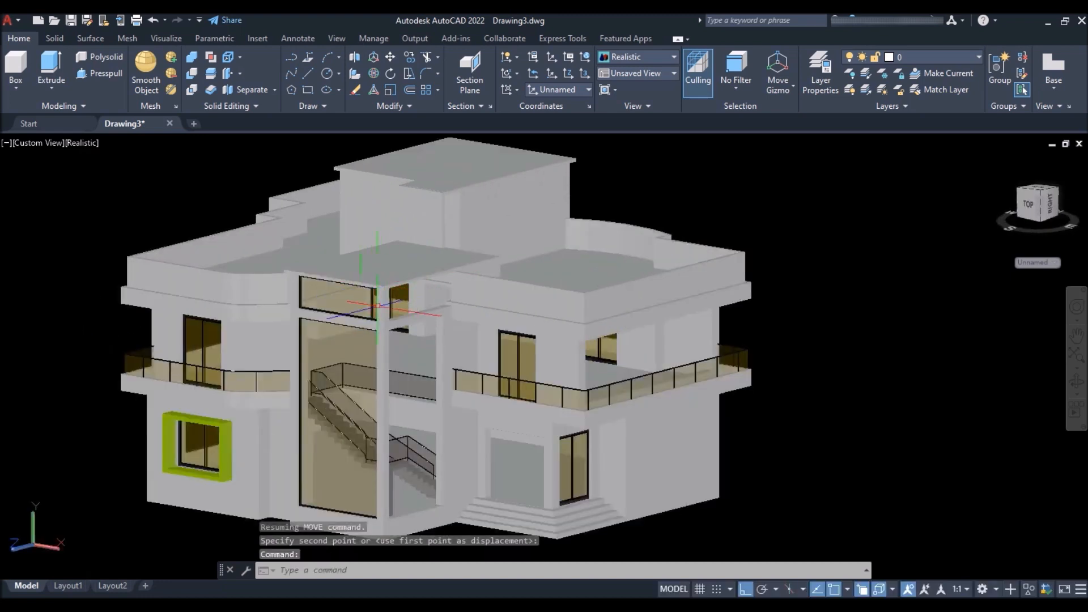
scroll(391, 310, down, 2)
scroll(411, 301, up, 2)
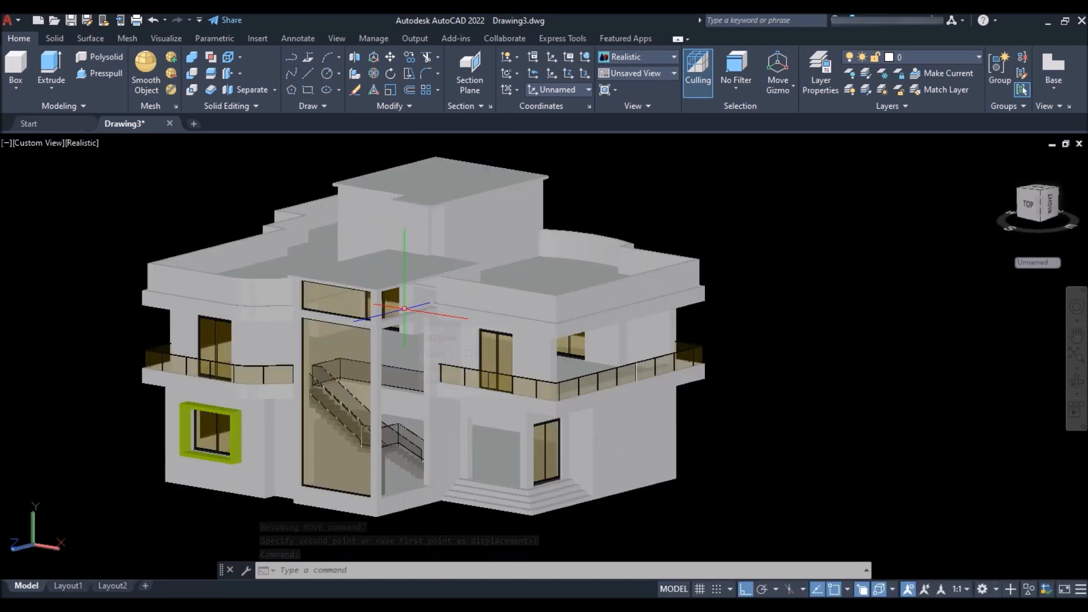
scroll(411, 308, down, 3)
scroll(411, 308, up, 2)
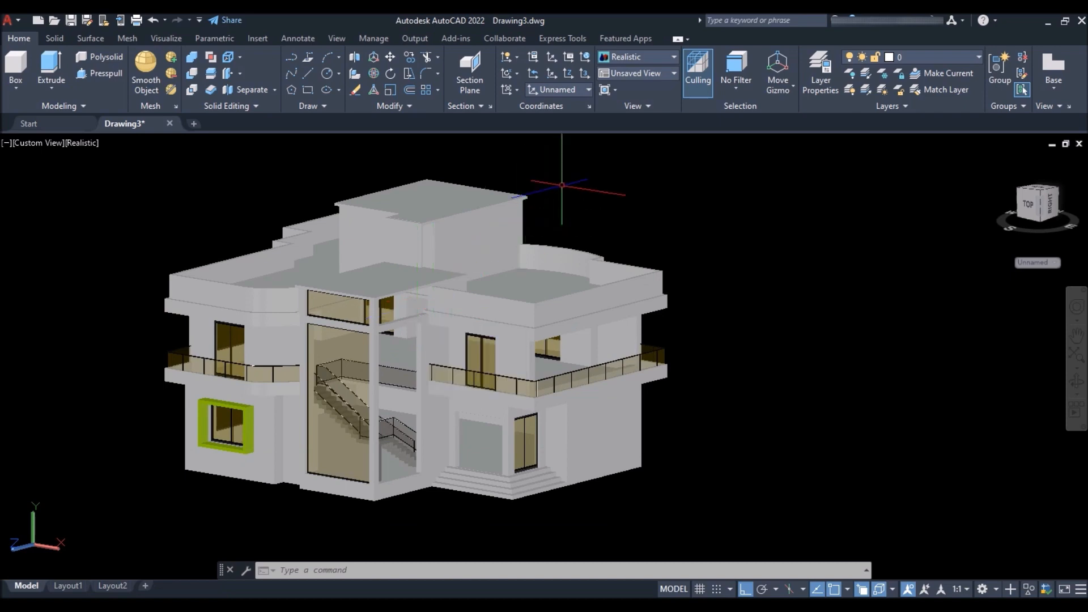
Unisolate the hidden objects and check the house with all its windows.
click(577, 89)
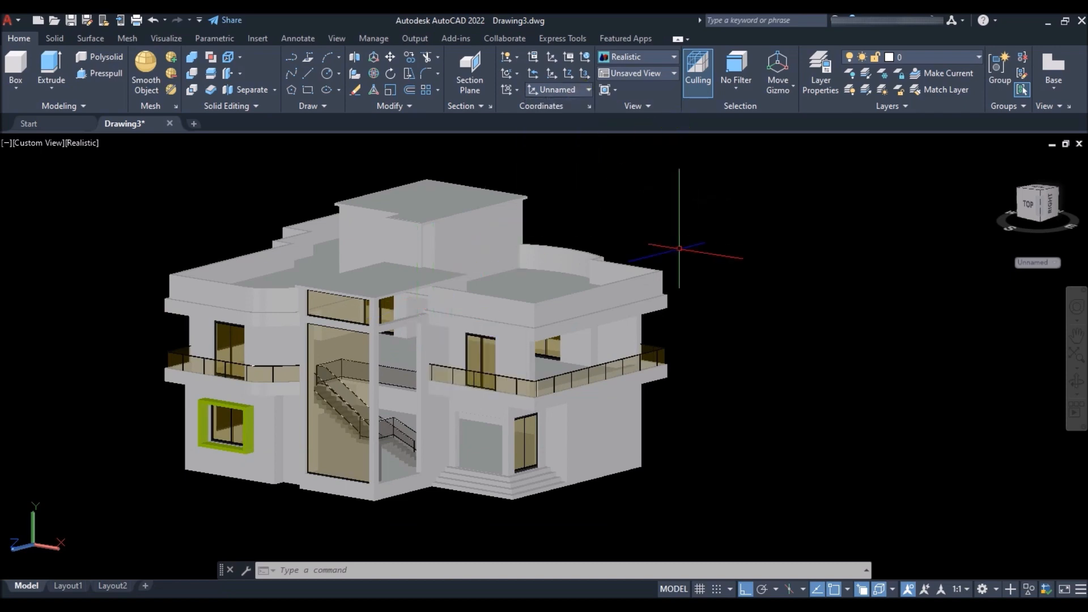
shift+middle_drag(685, 248, 396, 360)
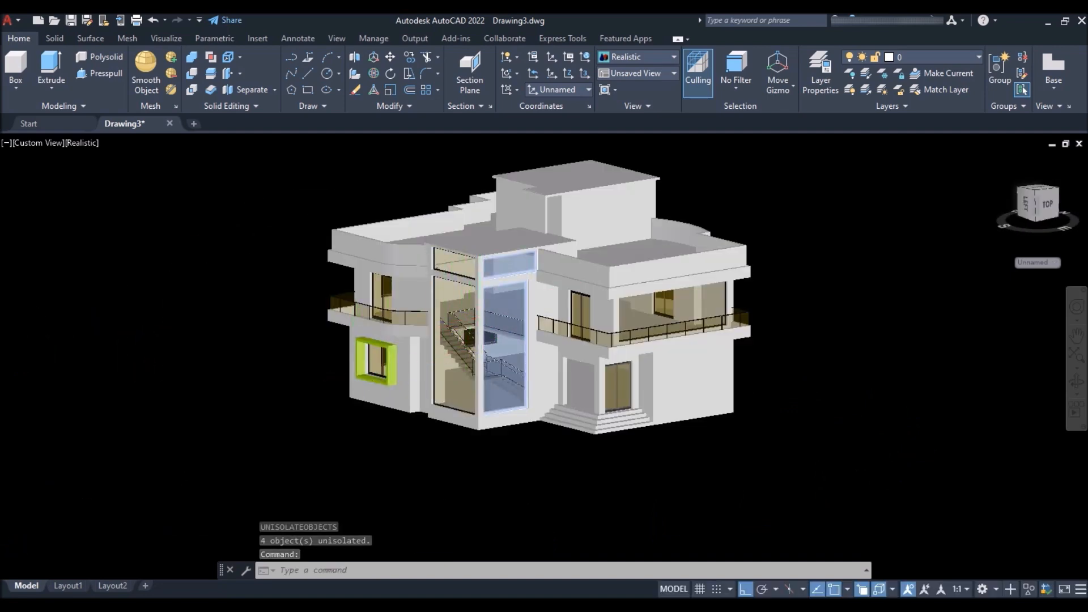
shift+middle_drag(471, 318, 498, 313)
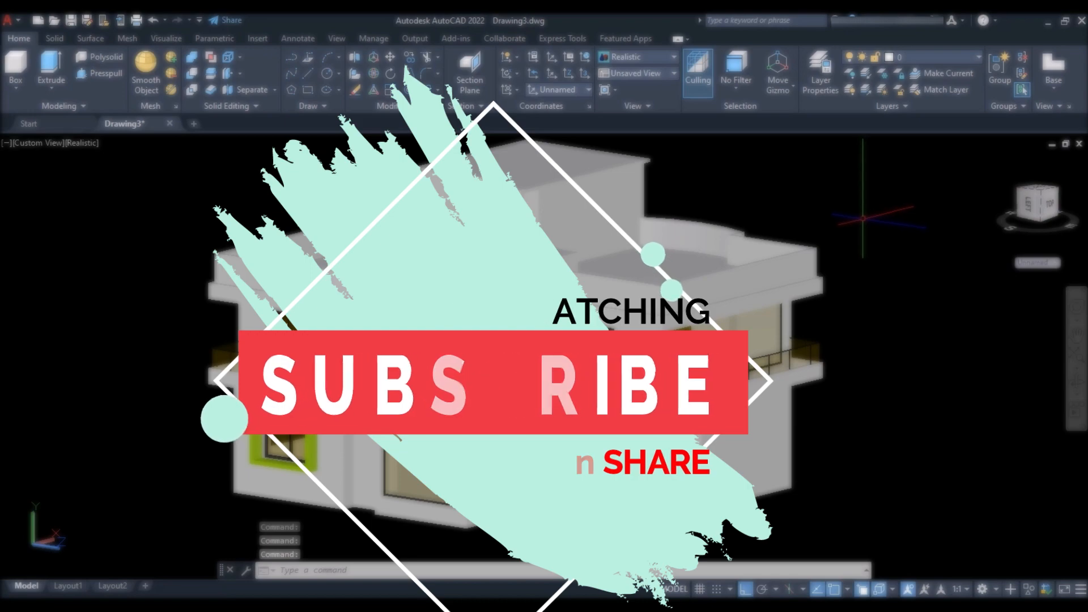